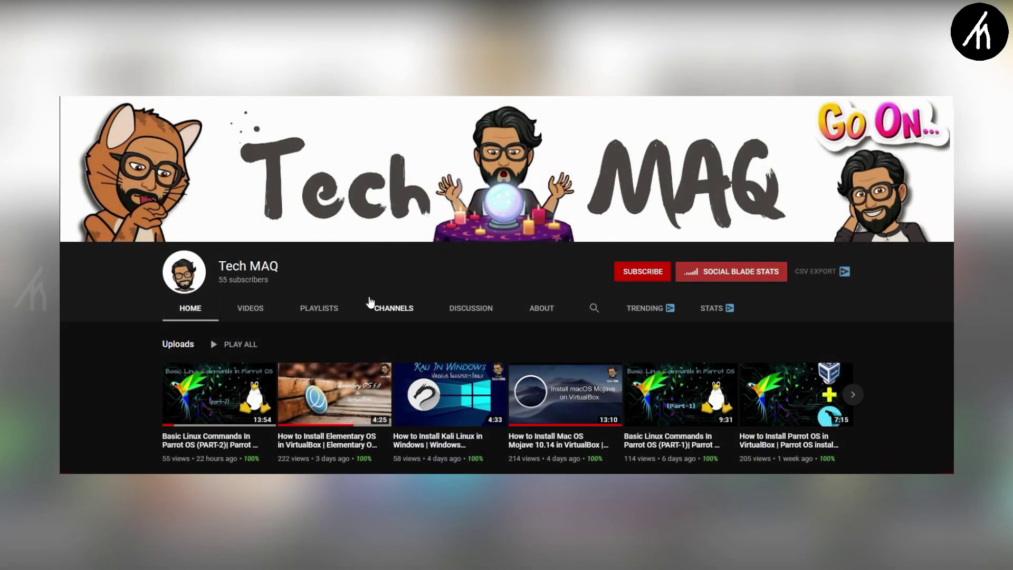
# Highlight part of the second channel's name on its YouTube Home page
pyautogui.moveTo(284, 270); pyautogui.dragTo(238, 266)
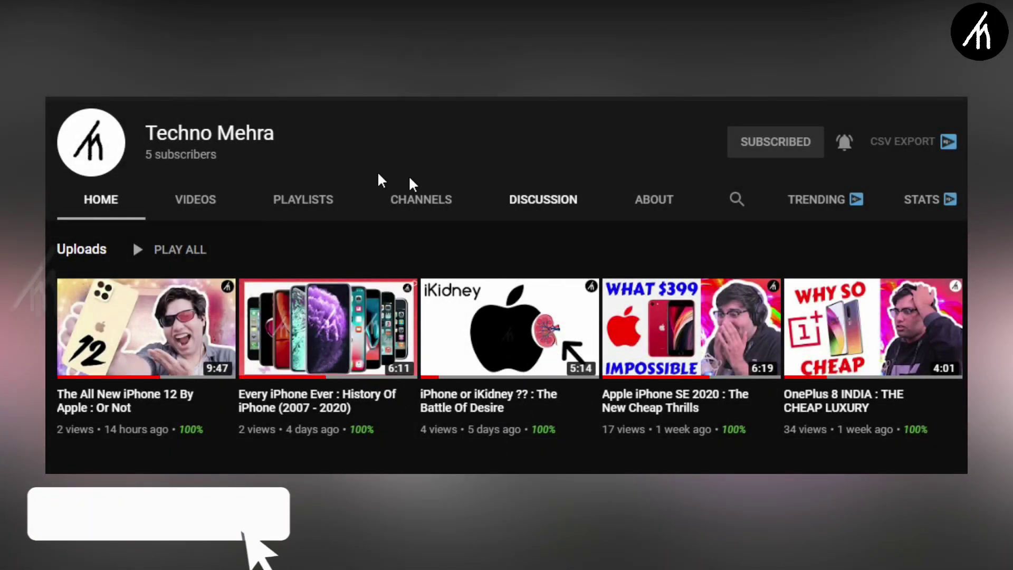
pyautogui.moveTo(294, 136); pyautogui.dragTo(180, 133)
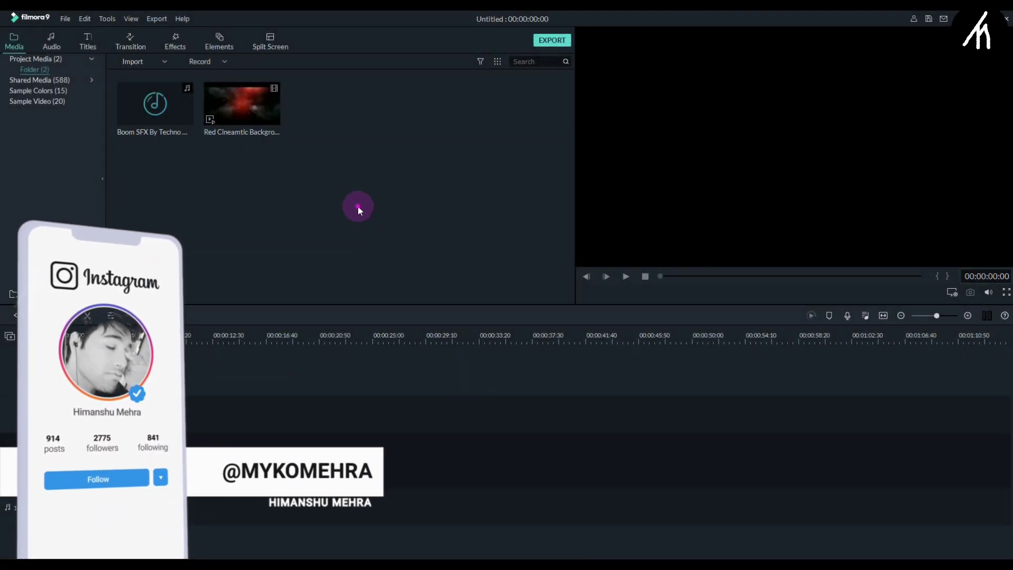
pyautogui.moveTo(358, 207)
pyautogui.mouseDown()
pyautogui.moveTo(179, 107)
pyautogui.moveTo(241, 166)
pyautogui.mouseUp()
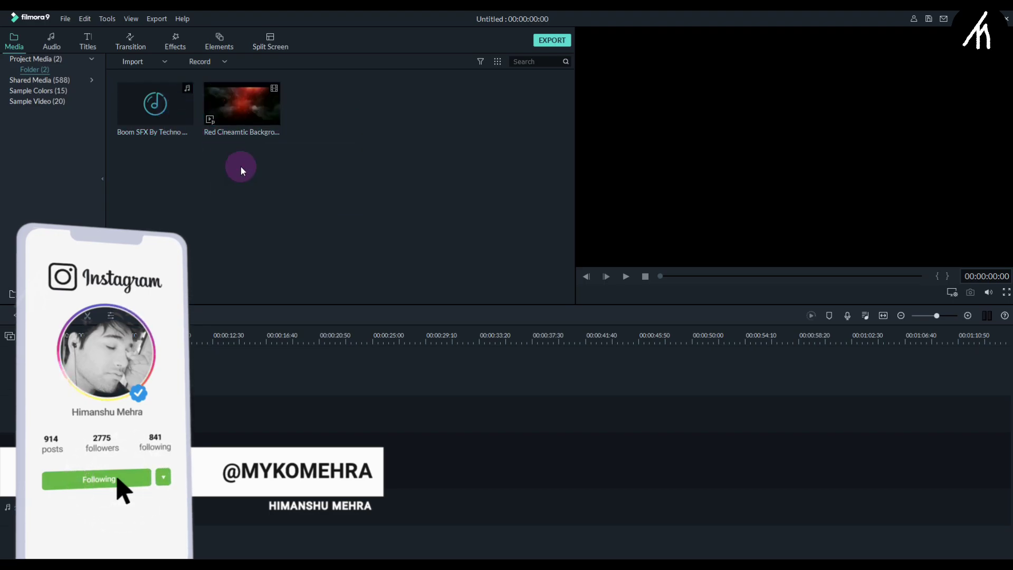
pyautogui.click(282, 551)
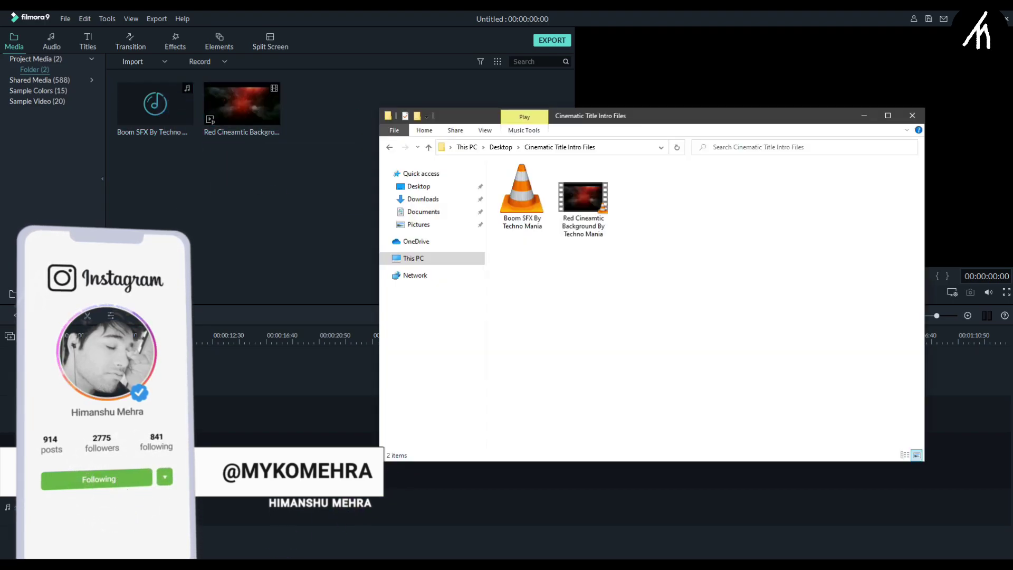
pyautogui.click(538, 224)
pyautogui.click(576, 286)
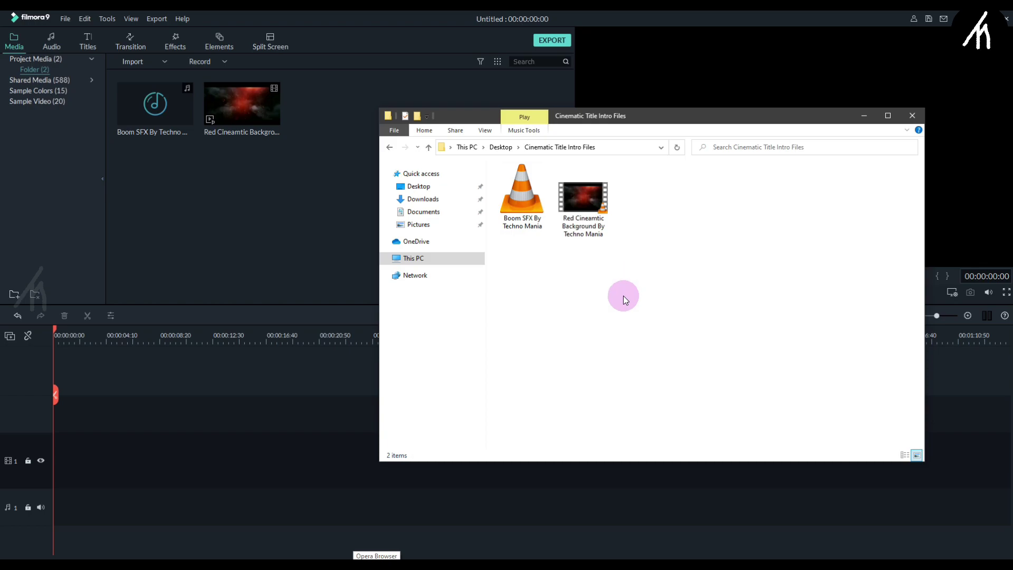
pyautogui.click(244, 226)
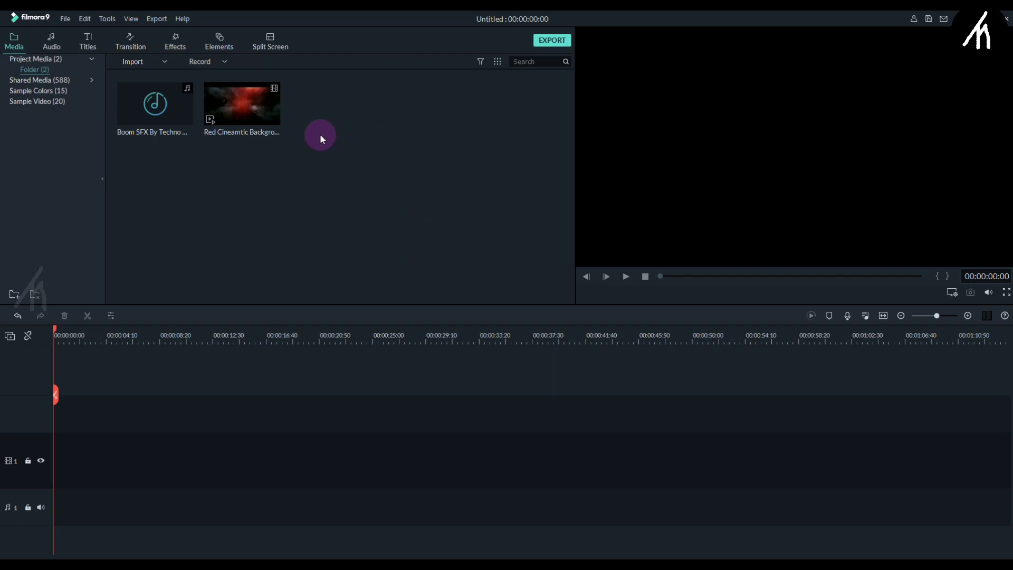
# Put the Red Cinematic Background at the start of video track 1, keeping project settings, and mute it
pyautogui.doubleClick(265, 118)
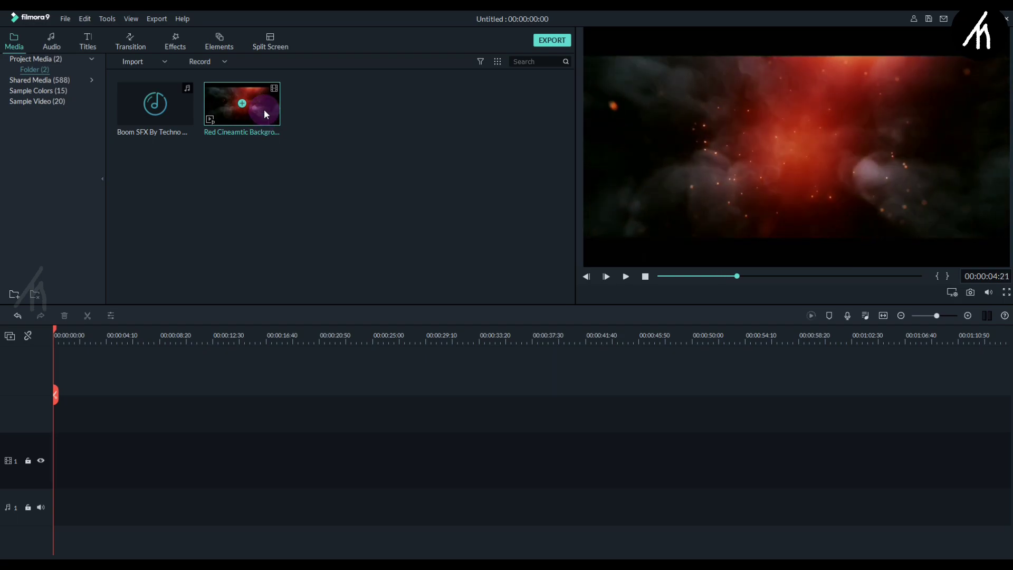
pyautogui.moveTo(265, 109); pyautogui.dragTo(55, 449)
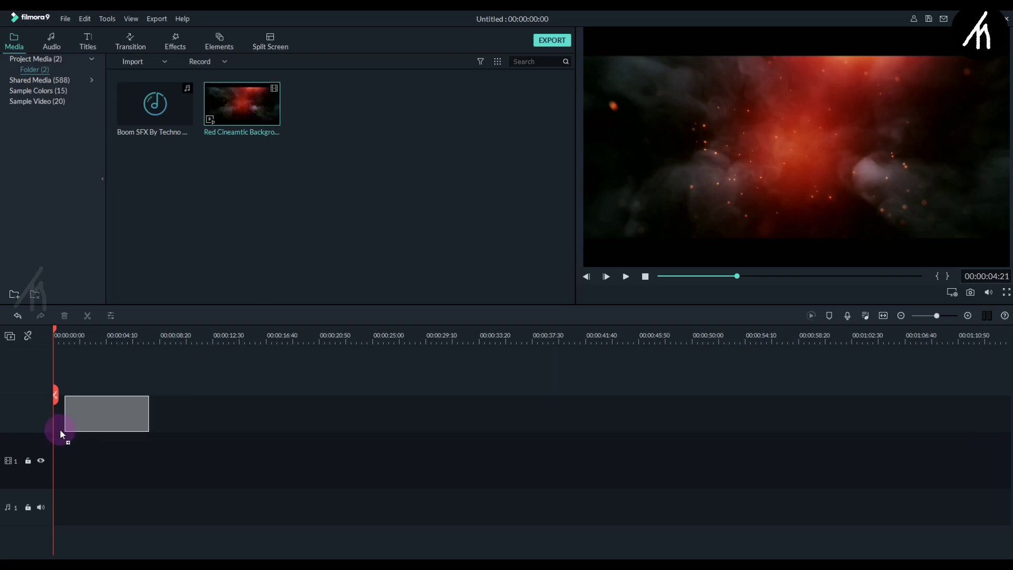
pyautogui.click(566, 316)
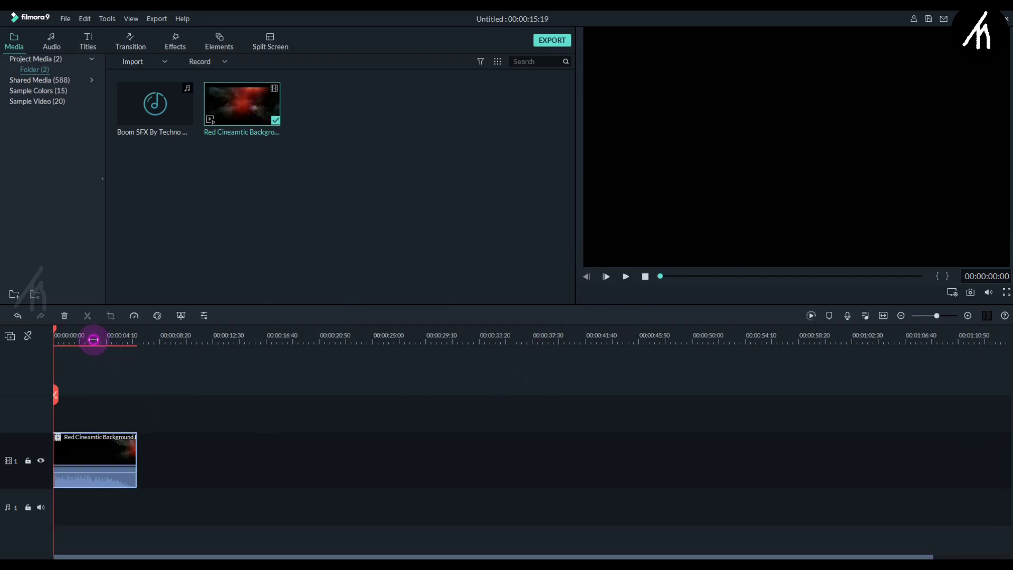
pyautogui.moveTo(95, 339); pyautogui.dragTo(363, 333)
pyautogui.rightClick(158, 466)
pyautogui.click(200, 339)
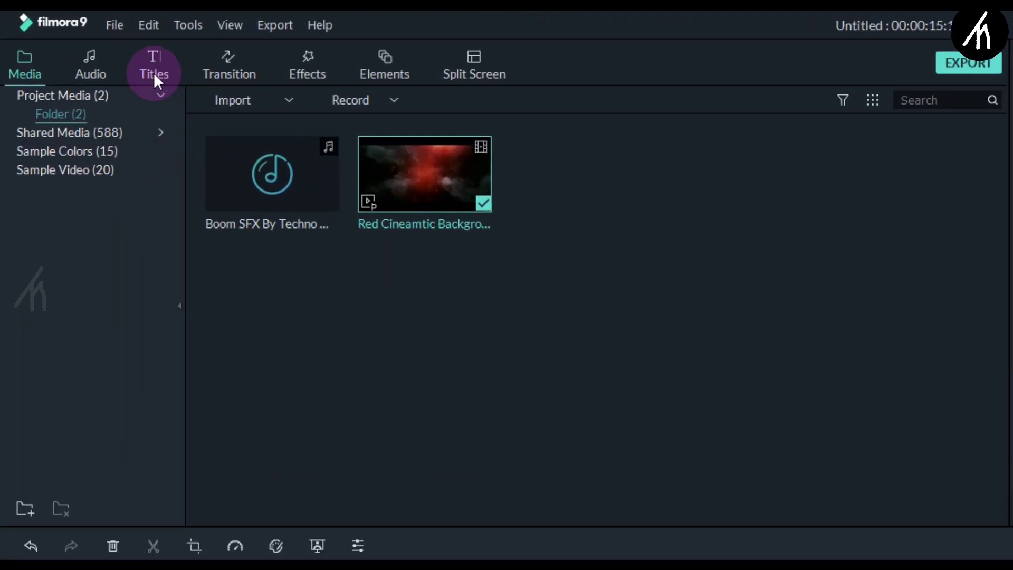
# Drop Default Title from the Titles category onto track 2 above the background and preview it
pyautogui.click(153, 62)
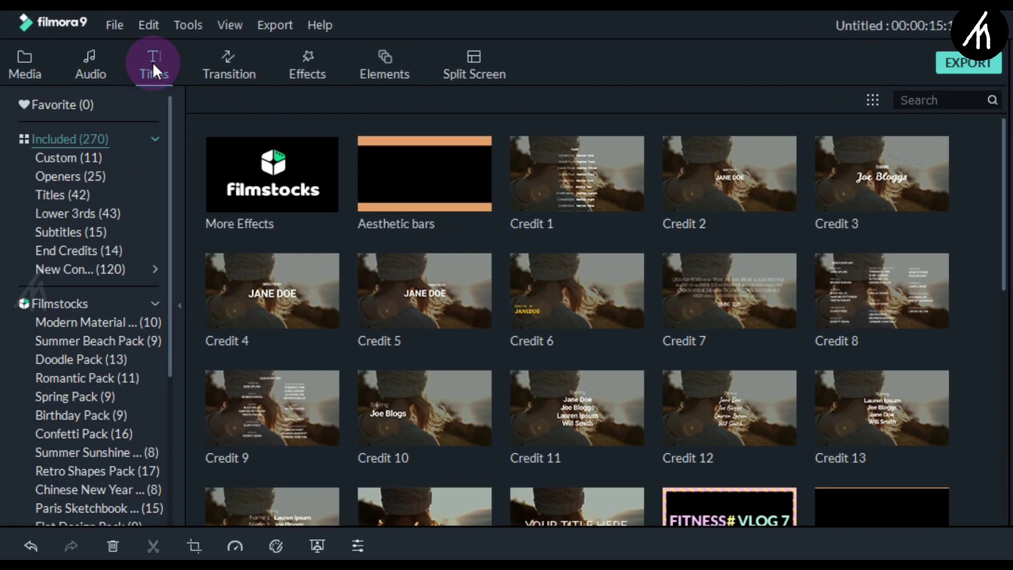
pyautogui.click(60, 198)
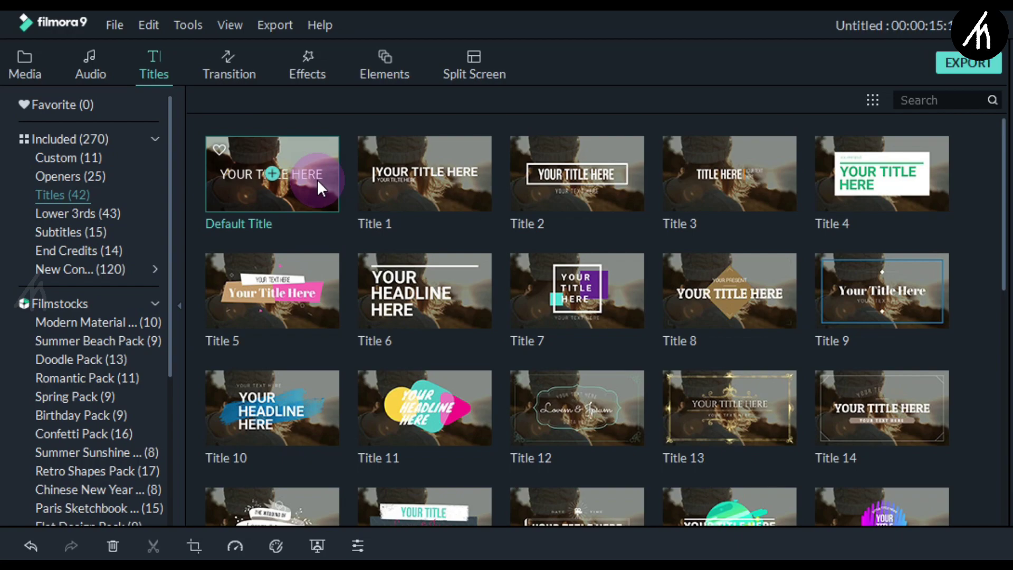
pyautogui.moveTo(303, 188); pyautogui.dragTo(65, 400)
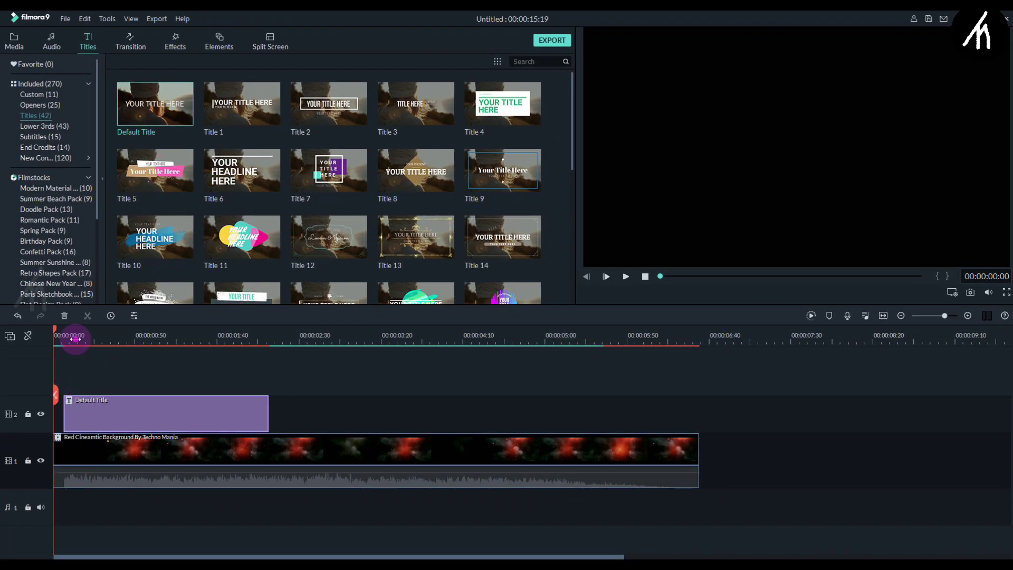
pyautogui.scroll(5, 95, 339)
pyautogui.press('space')
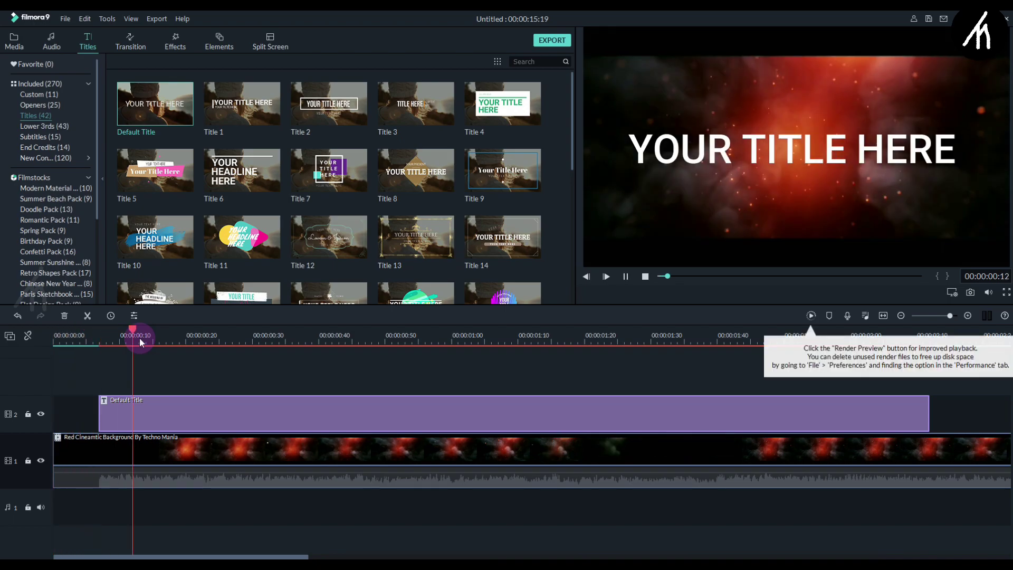
pyautogui.press('space')
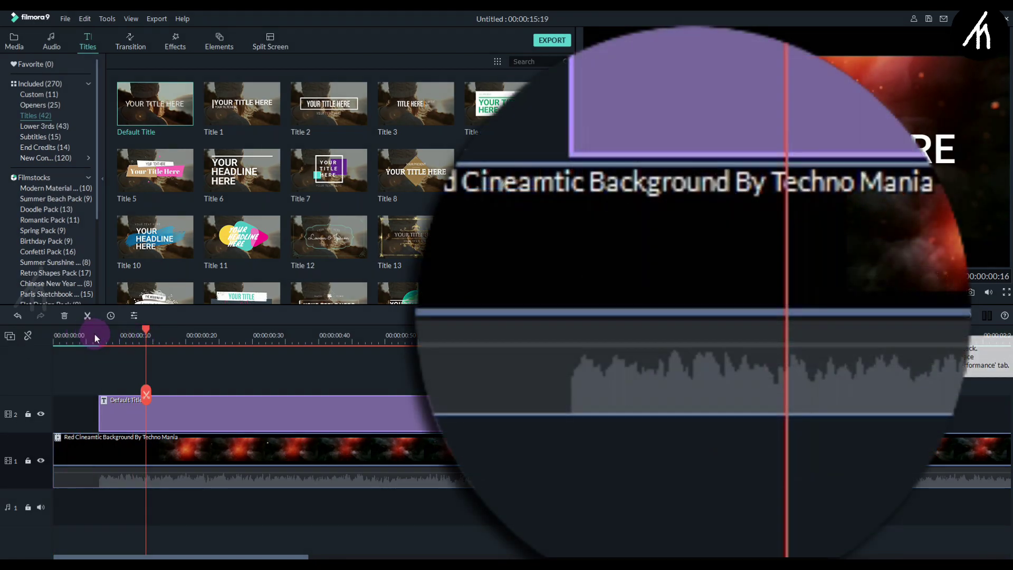
# Add Boom SFX to audio track 1 and replay it with the title track hidden
pyautogui.click(14, 37)
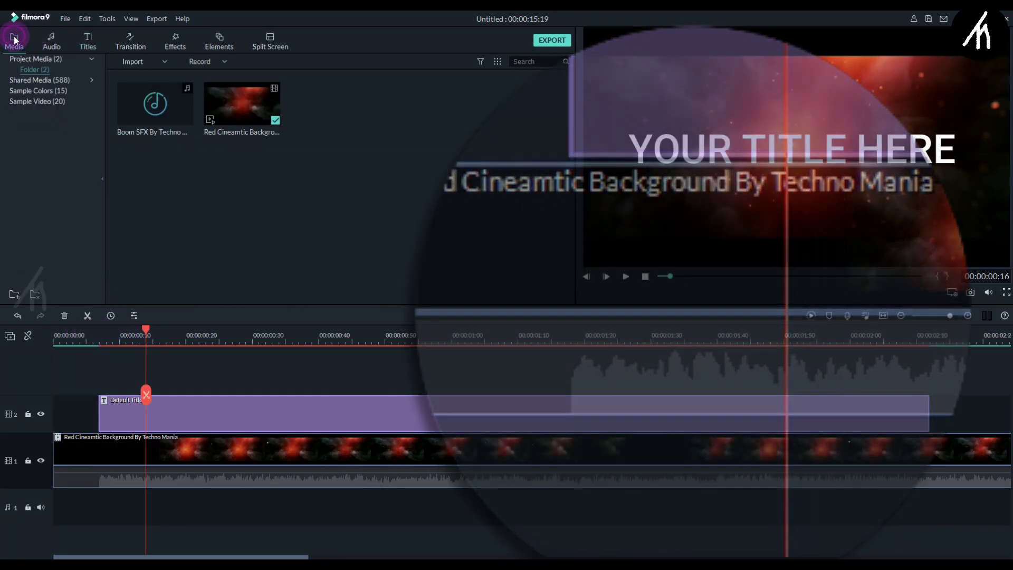
pyautogui.moveTo(176, 107); pyautogui.dragTo(94, 483)
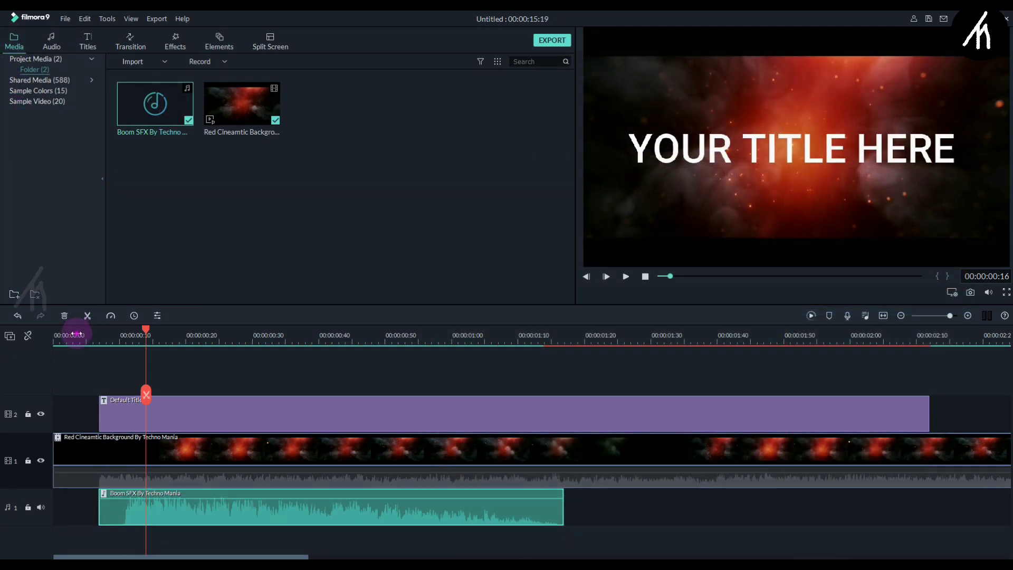
pyautogui.click(73, 335)
pyautogui.press('space')
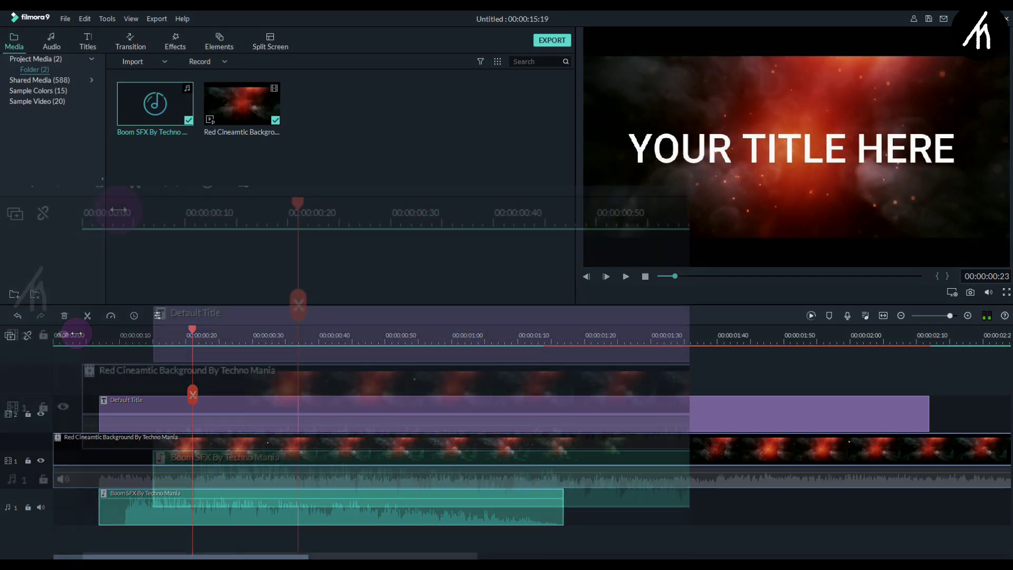
pyautogui.click(87, 336)
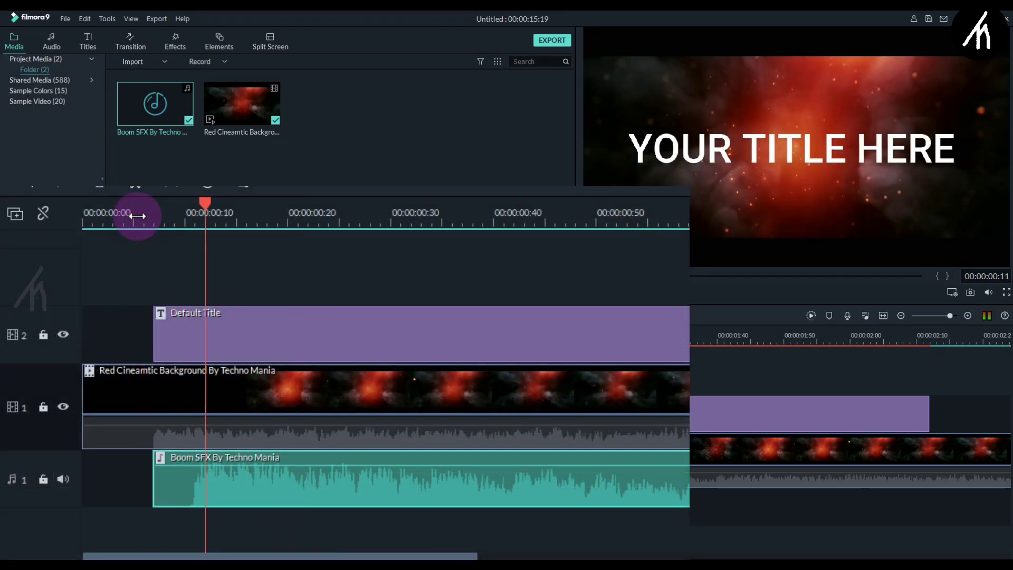
pyautogui.click(62, 335)
pyautogui.click(134, 224)
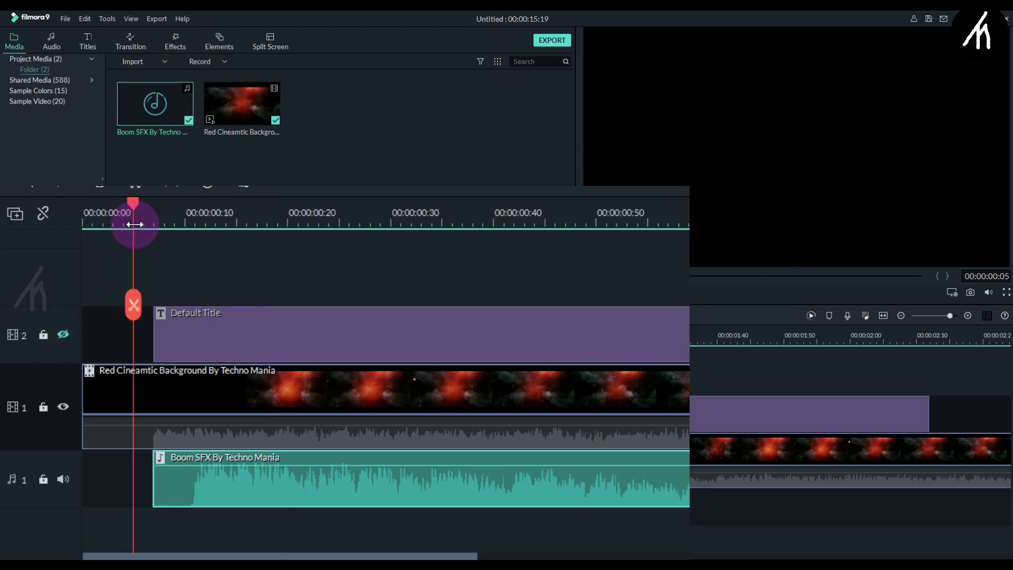
pyautogui.click(159, 212)
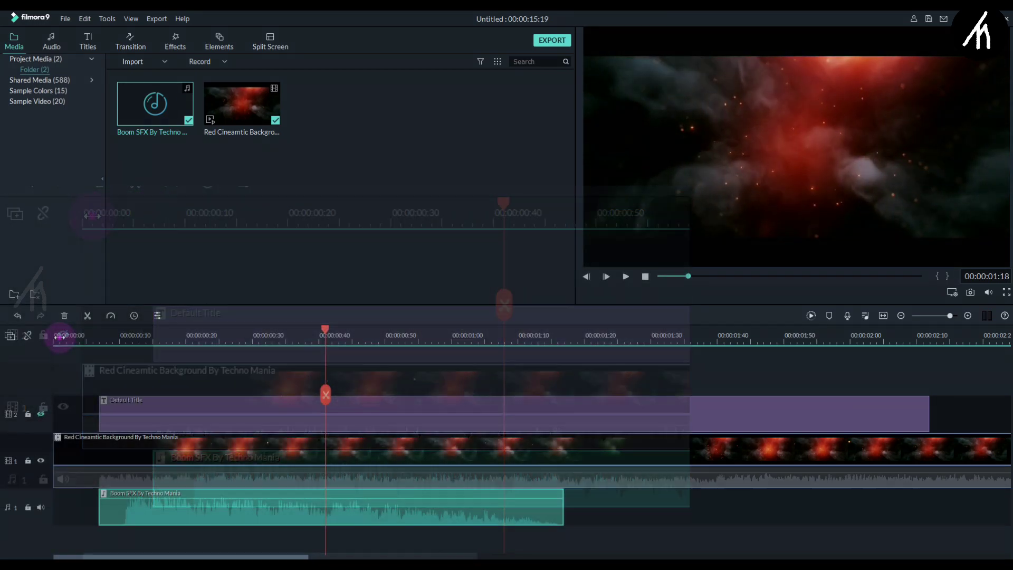
pyautogui.click(69, 336)
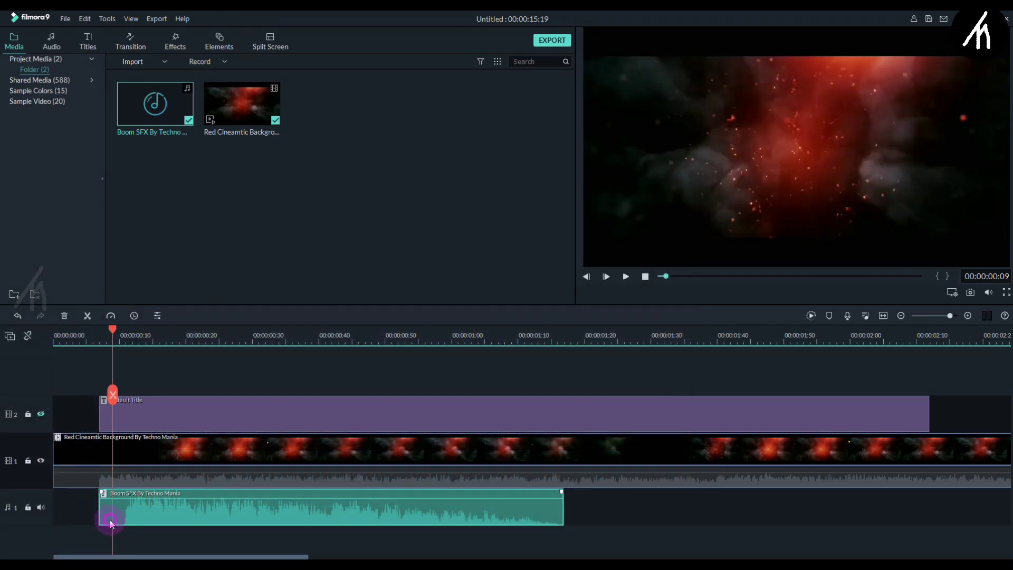
# Nudge the boom sound to start exactly with the Default Title, then unhide the title track
pyautogui.moveTo(109, 515); pyautogui.dragTo(96, 515)
pyautogui.click(66, 337)
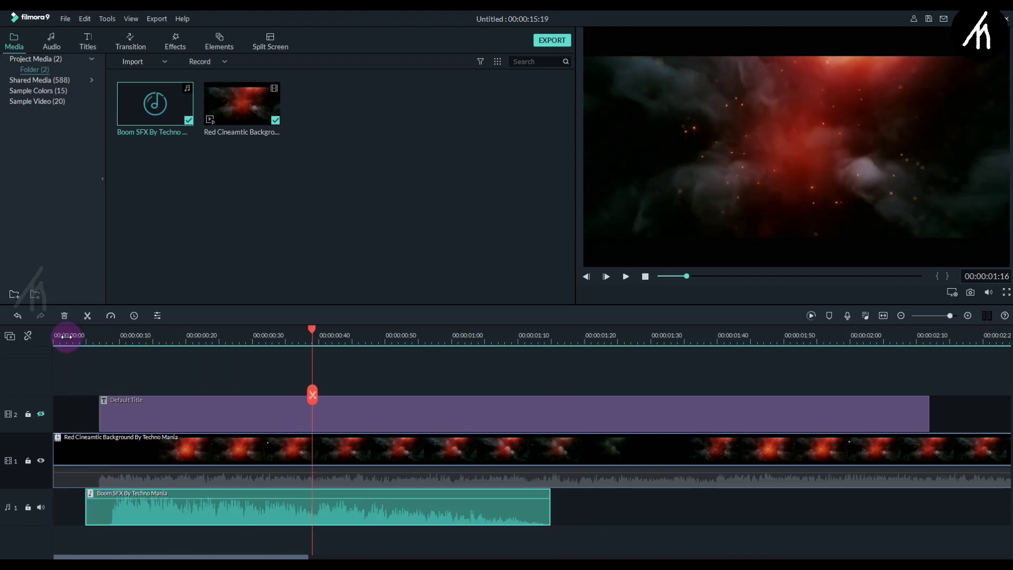
pyautogui.click(93, 334)
pyautogui.moveTo(93, 334); pyautogui.dragTo(126, 334)
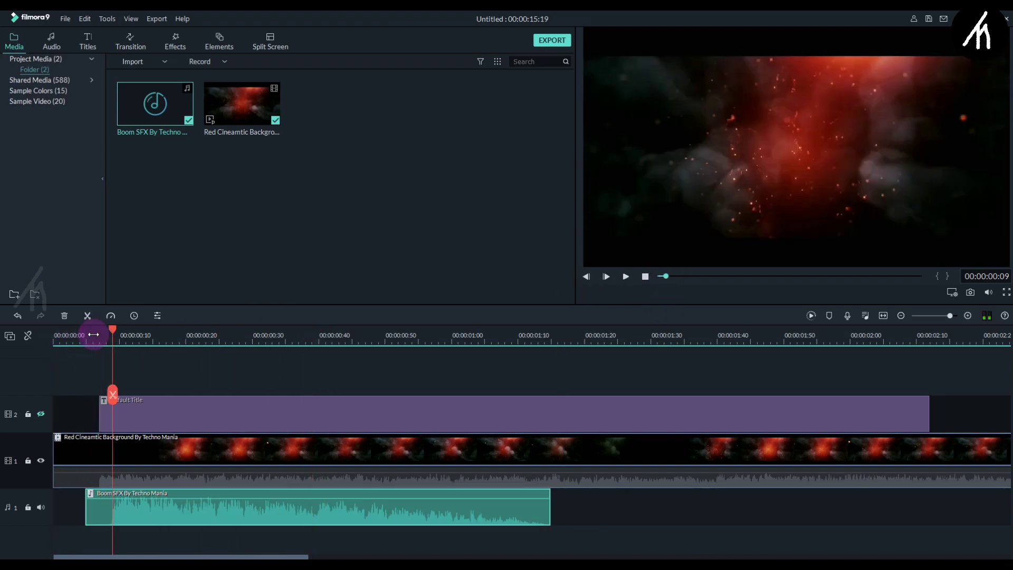
pyautogui.moveTo(160, 515); pyautogui.dragTo(172, 515)
pyautogui.click(661, 276)
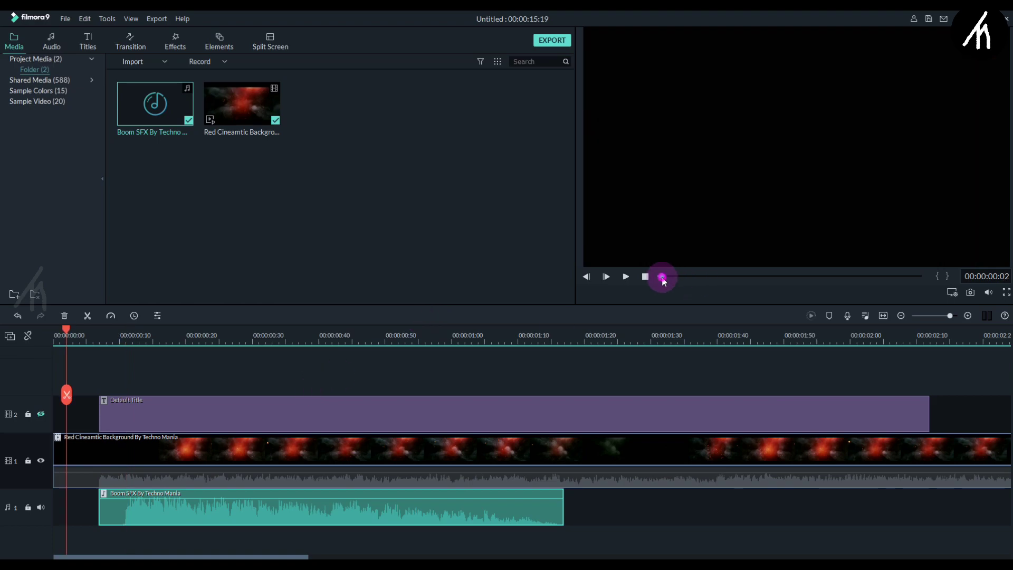
pyautogui.click(40, 416)
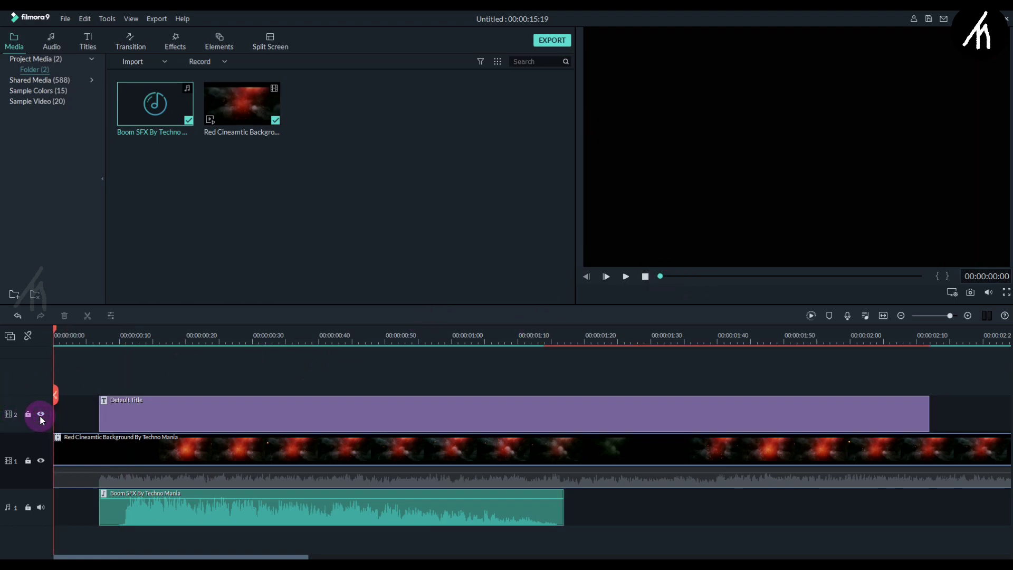
pyautogui.click(183, 333)
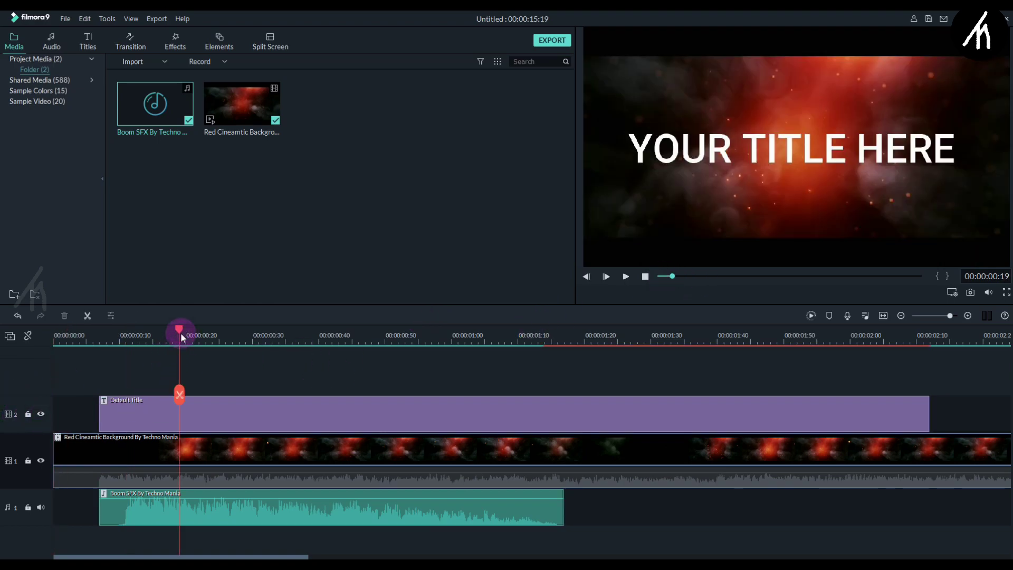
# Replace the placeholder title text with 'Hello There'
pyautogui.doubleClick(265, 410)
pyautogui.click(319, 135)
pyautogui.hotkey('ctrl', 'a')
pyautogui.press('BackSpace')
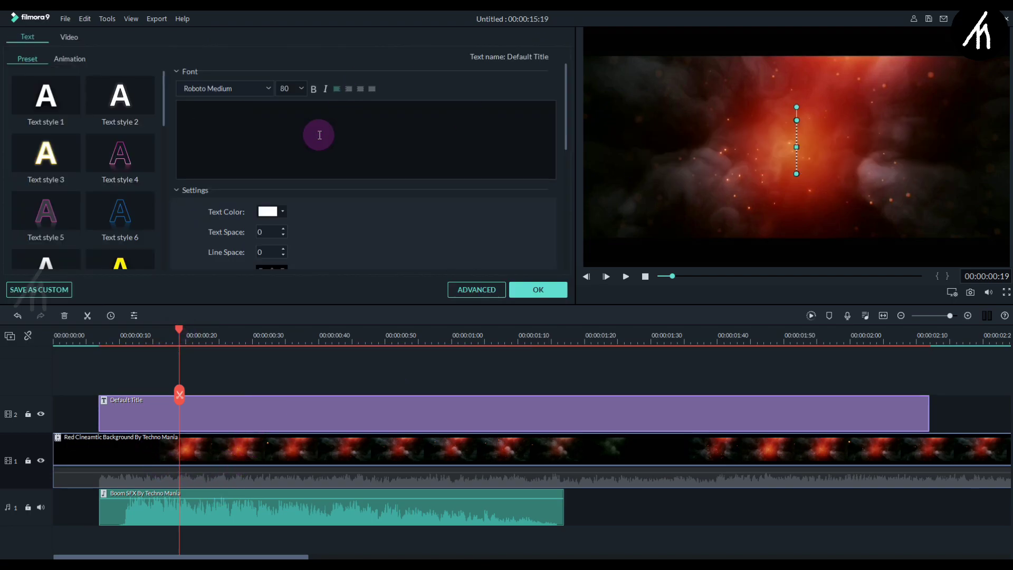
pyautogui.write('Hello There')
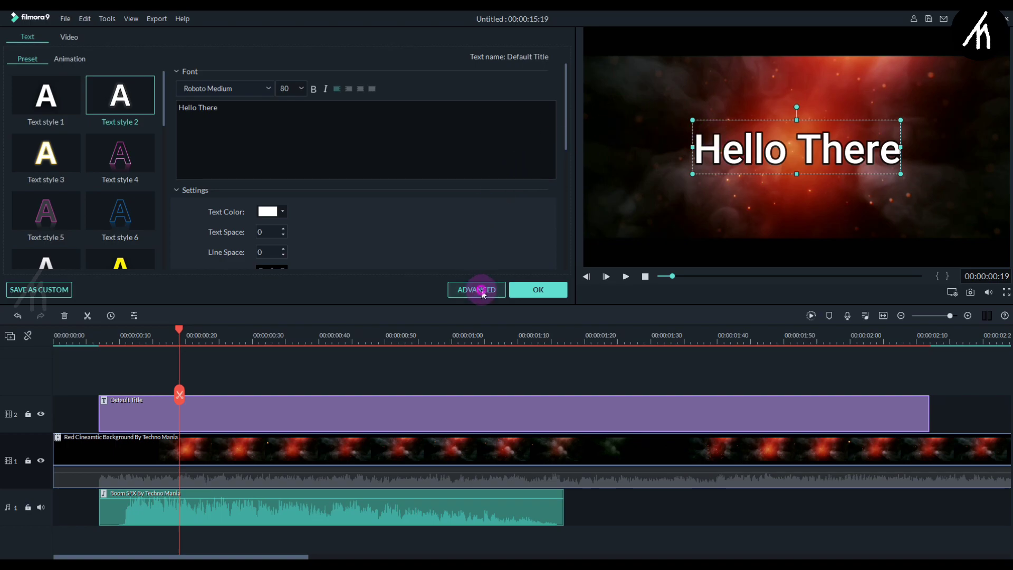
# Open Advanced Text Edit and soften the title's text border blur to 2
pyautogui.click(481, 289)
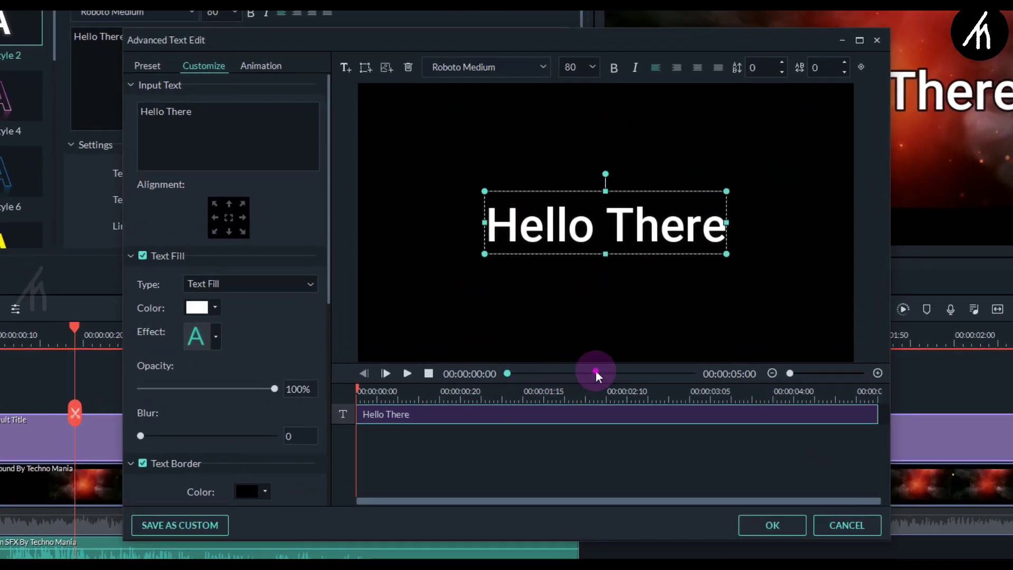
pyautogui.click(595, 373)
pyautogui.scroll(-1, 229, 419)
pyautogui.scroll(-5, 229, 419)
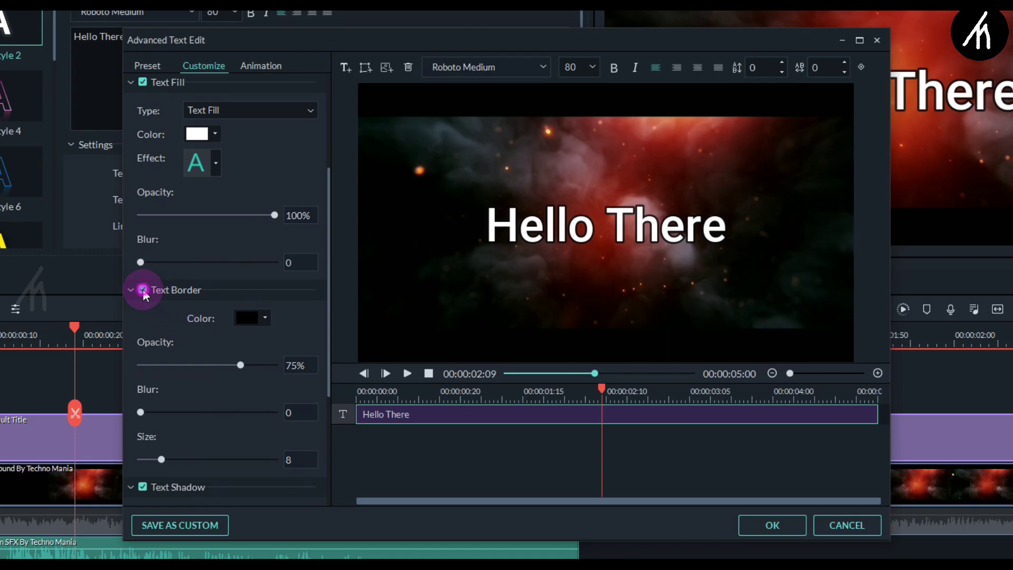
pyautogui.scroll(-1, 229, 319)
pyautogui.moveTo(141, 392); pyautogui.dragTo(167, 392)
pyautogui.scroll(-3, 254, 420)
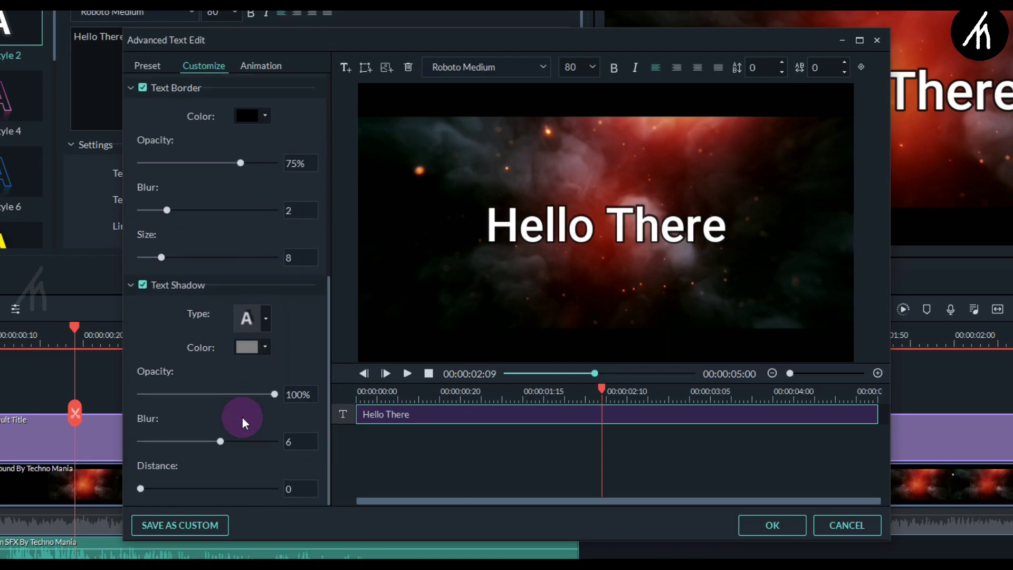
# Give the title a plain black drop shadow (distance 4, blur 5) and border opacity 44%
pyautogui.click(252, 322)
pyautogui.click(251, 379)
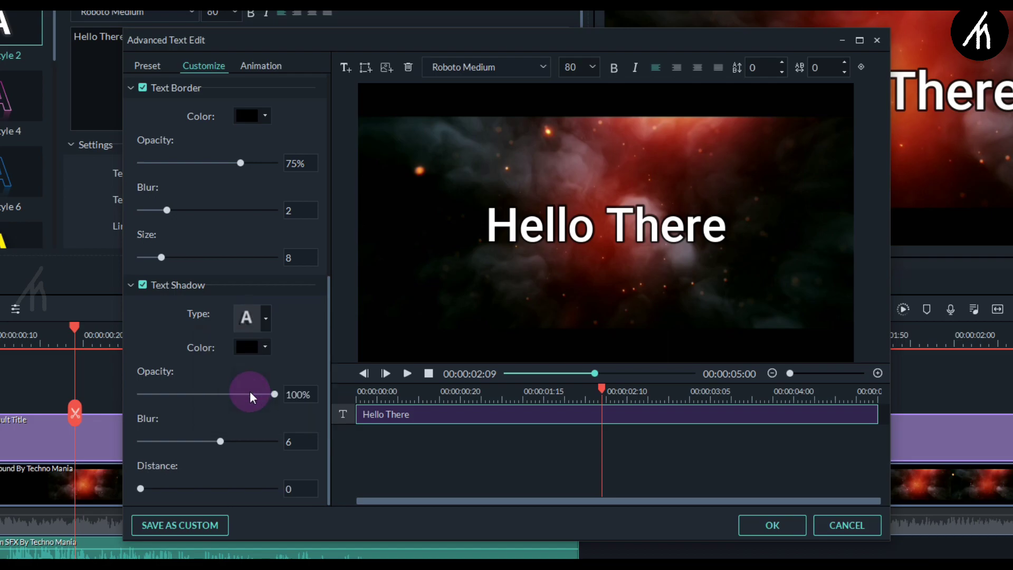
pyautogui.moveTo(140, 488); pyautogui.dragTo(167, 489)
pyautogui.click(182, 442)
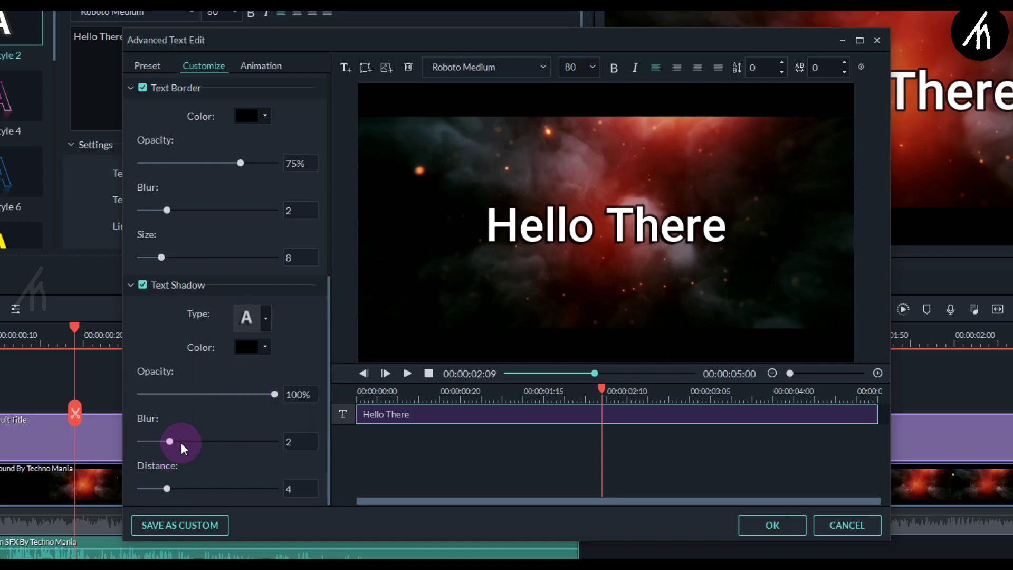
pyautogui.moveTo(240, 163); pyautogui.dragTo(200, 163)
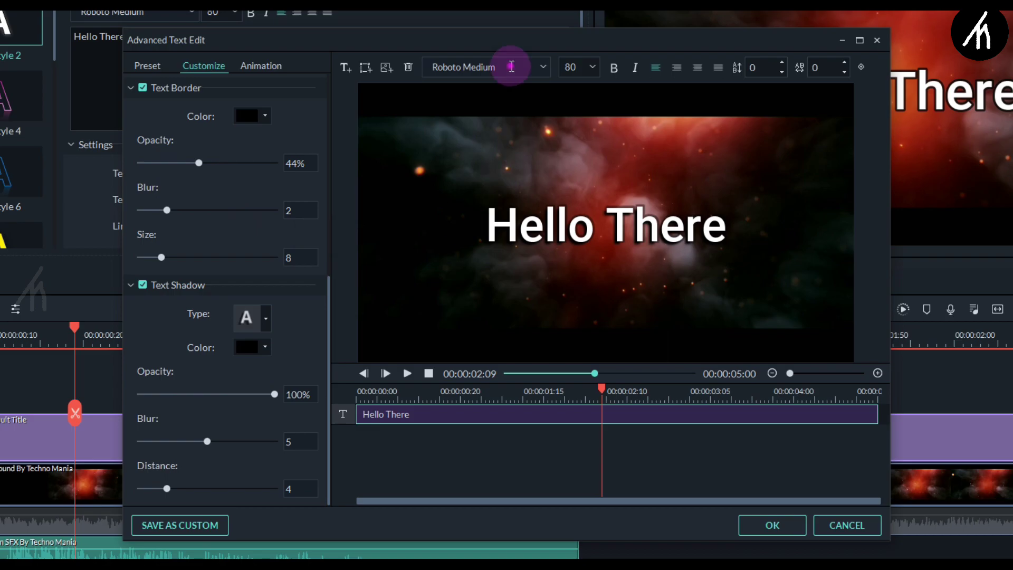
# Return to the top settings, briefly try a text fill blur, and set the font to Ice kingdom Bold
pyautogui.scroll(6, 511, 67)
pyautogui.scroll(2, 511, 67)
pyautogui.scroll(2, 510, 67)
pyautogui.scroll(2, 511, 67)
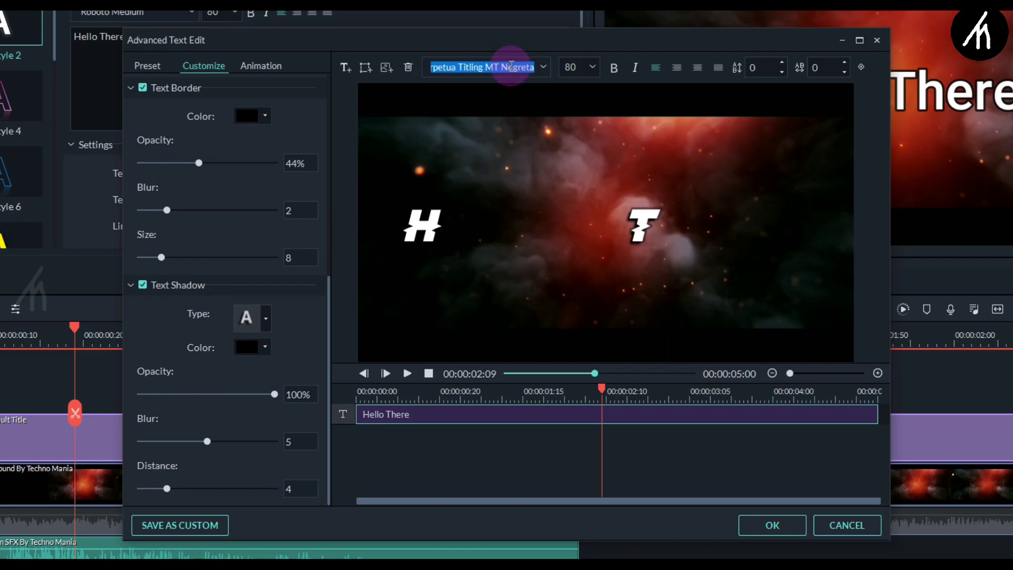
pyautogui.scroll(2, 511, 67)
pyautogui.scroll(2, 511, 67)
pyautogui.scroll(2, 511, 67)
pyautogui.scroll(2, 511, 67)
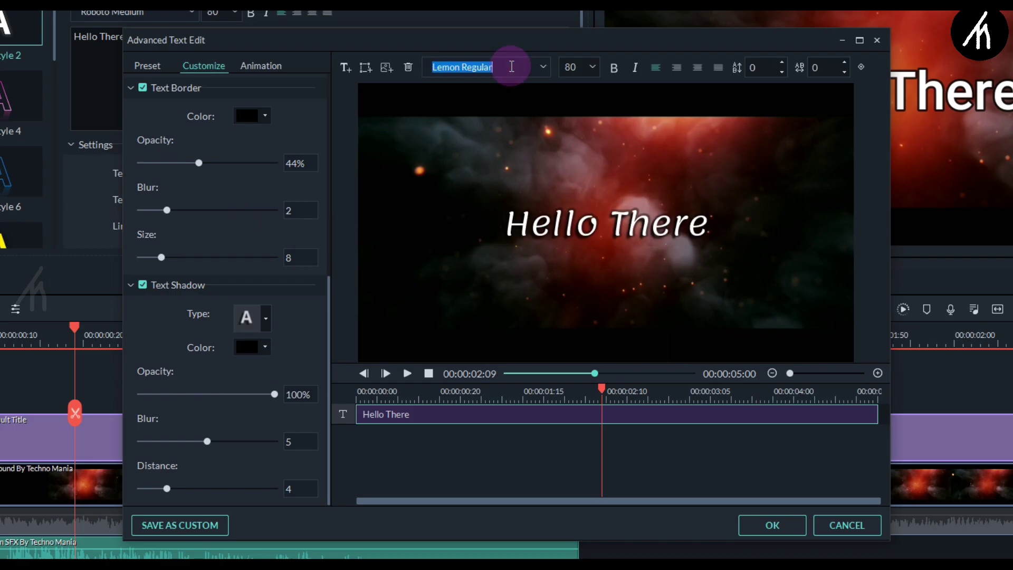
pyautogui.scroll(2, 511, 67)
pyautogui.scroll(2, 510, 67)
pyautogui.scroll(2, 511, 67)
pyautogui.scroll(5, 299, 240)
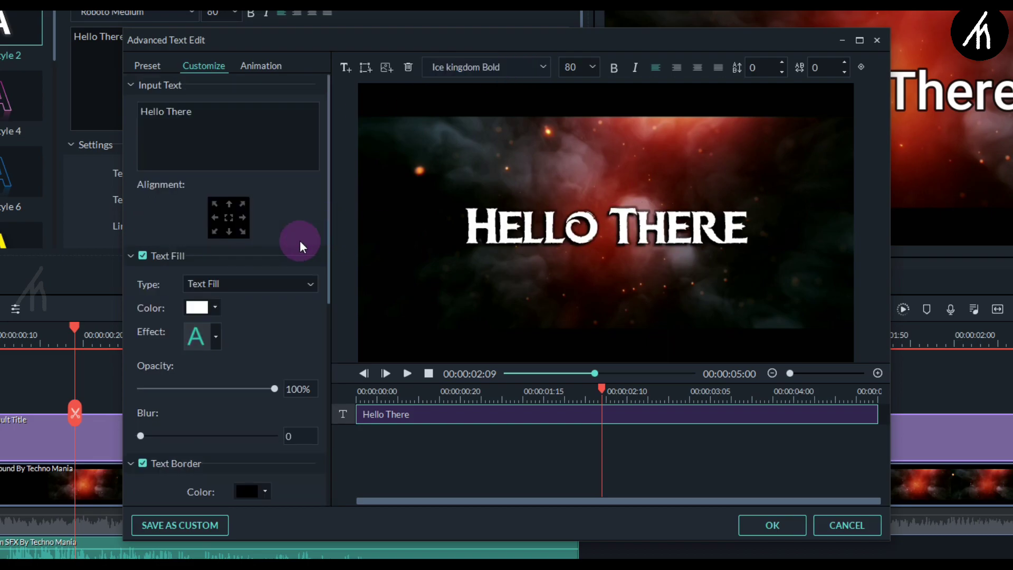
pyautogui.moveTo(140, 436)
pyautogui.mouseDown()
pyautogui.moveTo(210, 438)
pyautogui.moveTo(140, 435)
pyautogui.mouseUp()
pyautogui.click(645, 479)
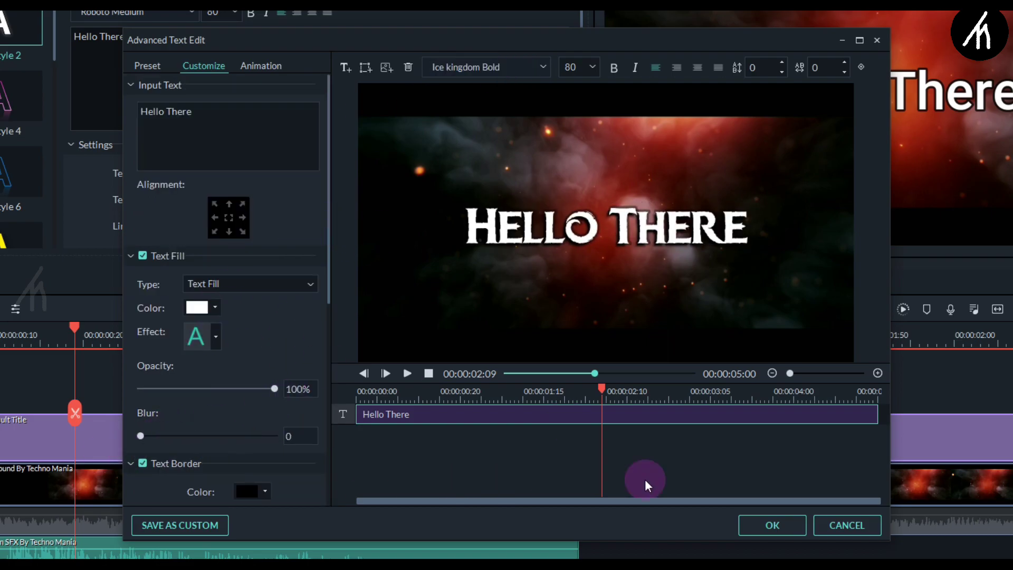
# Apply the title styling, rewind the preview to 0, and play the intro
pyautogui.click(752, 522)
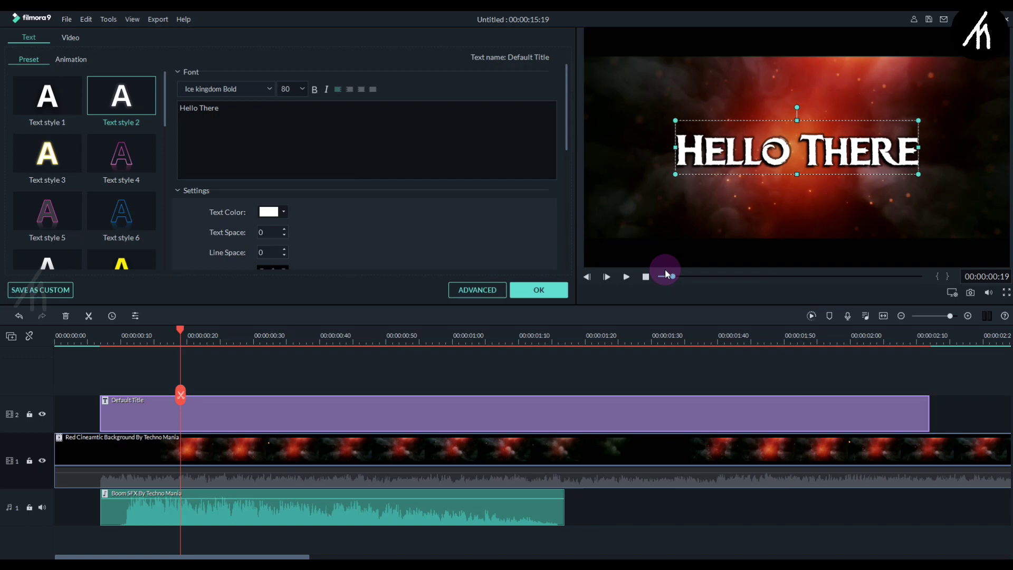
pyautogui.moveTo(659, 278); pyautogui.dragTo(598, 303)
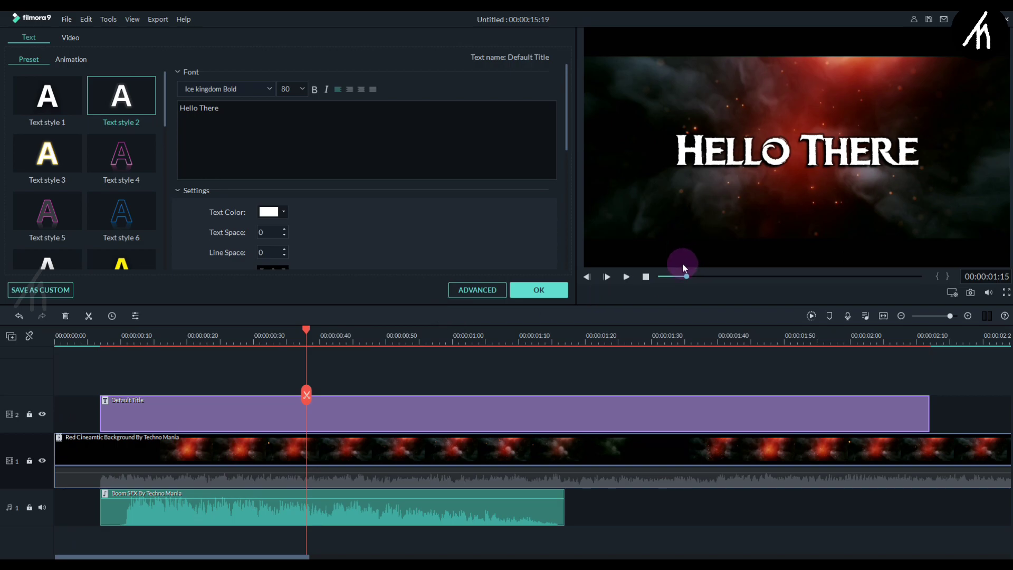
pyautogui.moveTo(685, 275); pyautogui.dragTo(657, 276)
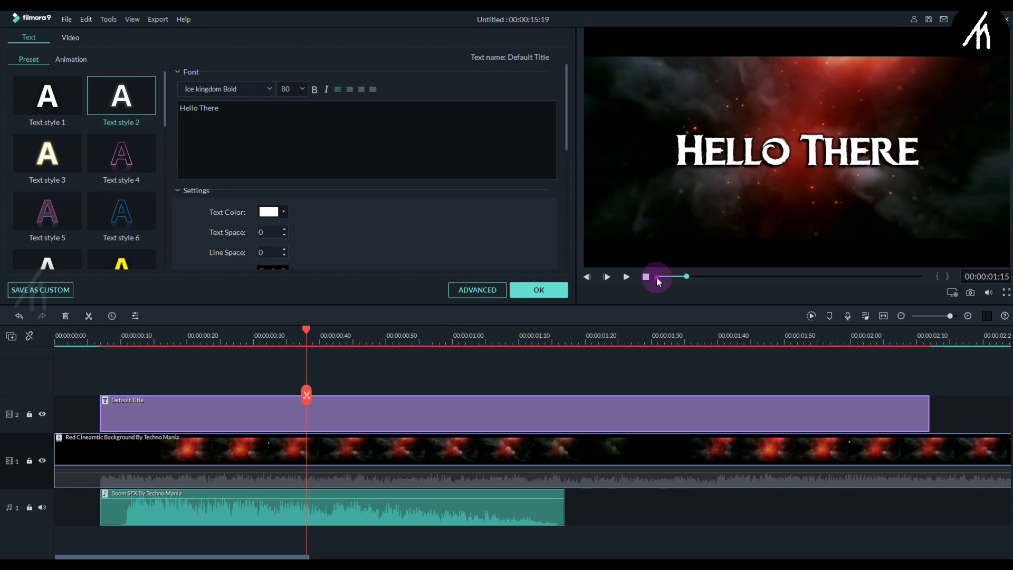
pyautogui.click(302, 368)
pyautogui.press('space')
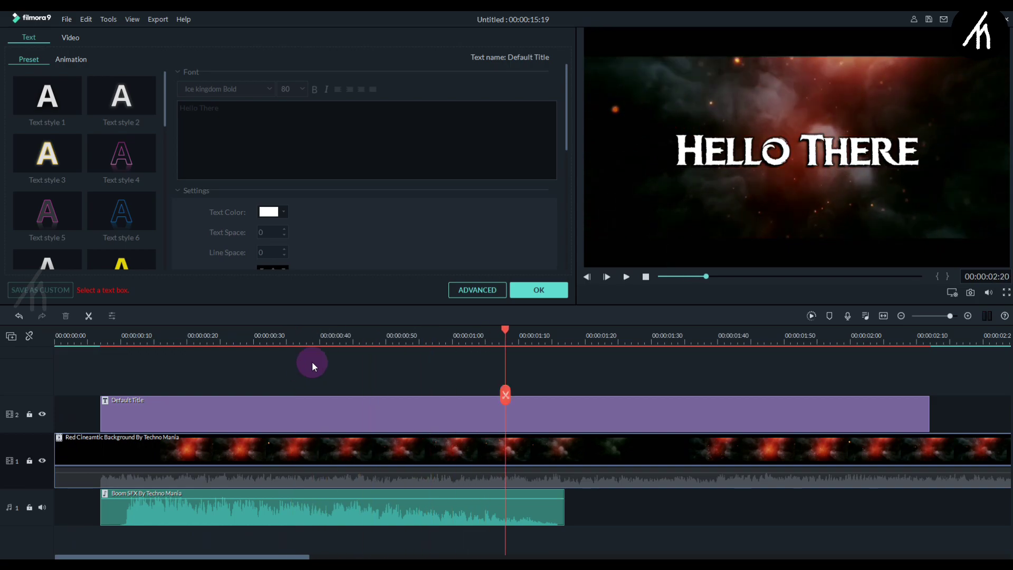
# Place a shortened Warp Zoom 6 transition at the start of the Hello There title
pyautogui.click(523, 290)
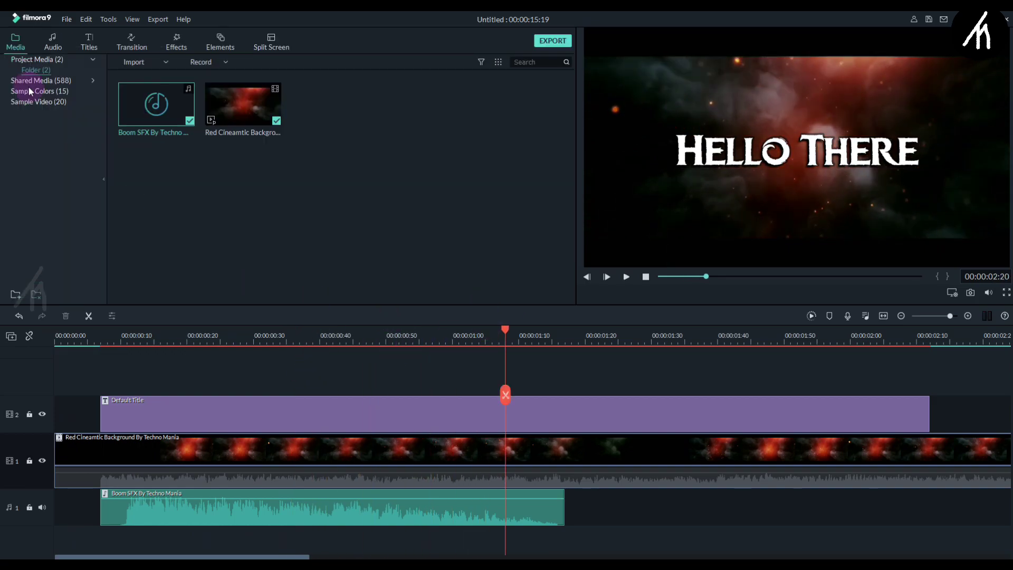
pyautogui.click(130, 43)
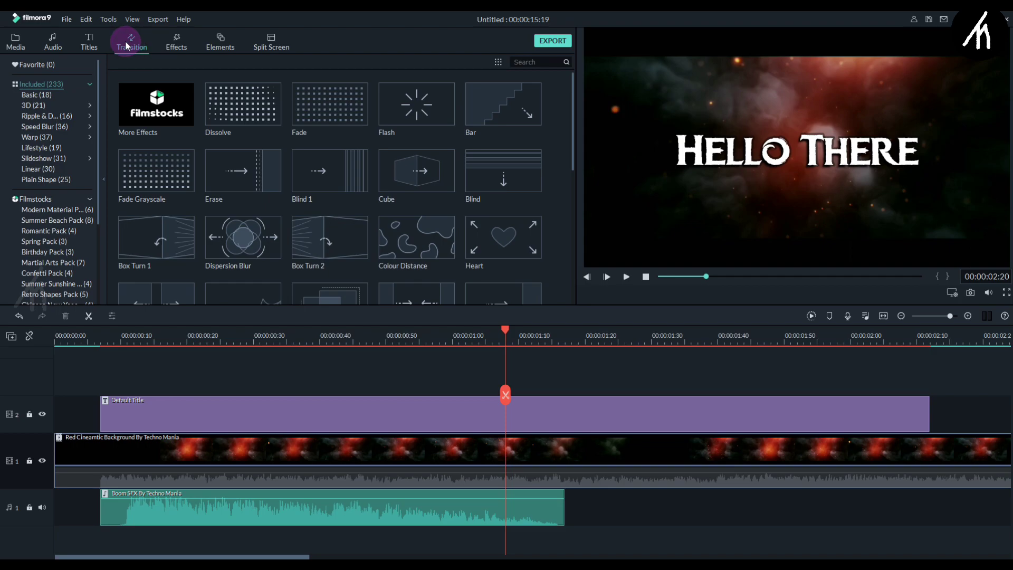
pyautogui.click(35, 136)
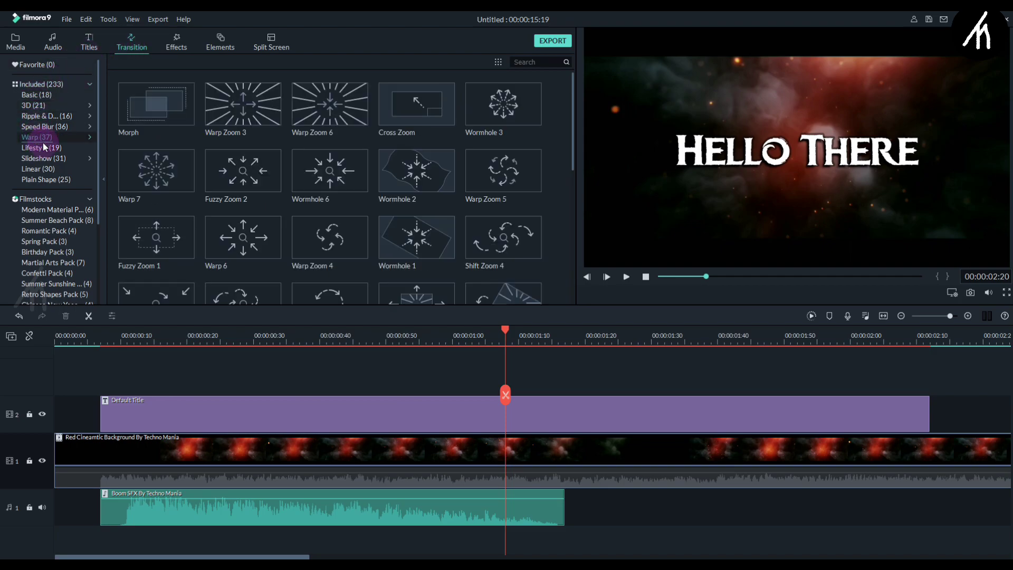
pyautogui.click(243, 104)
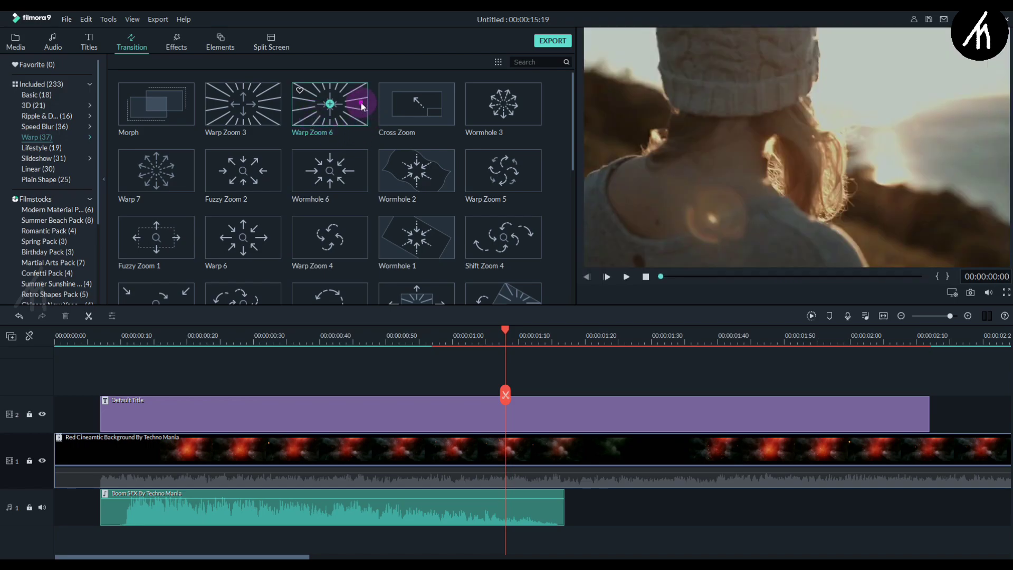
pyautogui.moveTo(331, 143)
pyautogui.mouseDown()
pyautogui.moveTo(152, 385)
pyautogui.moveTo(158, 402)
pyautogui.mouseUp()
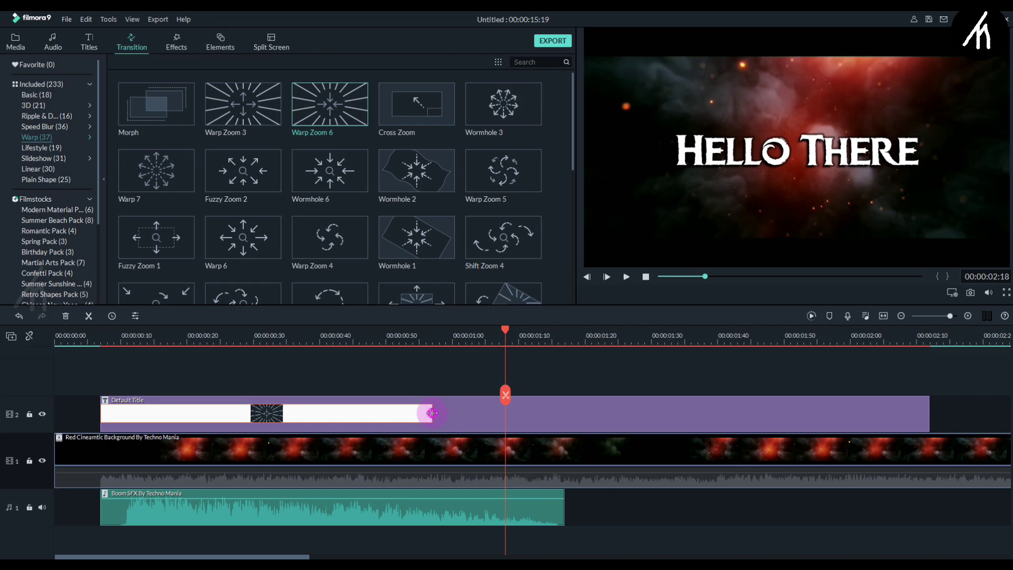
pyautogui.moveTo(428, 412); pyautogui.dragTo(336, 423)
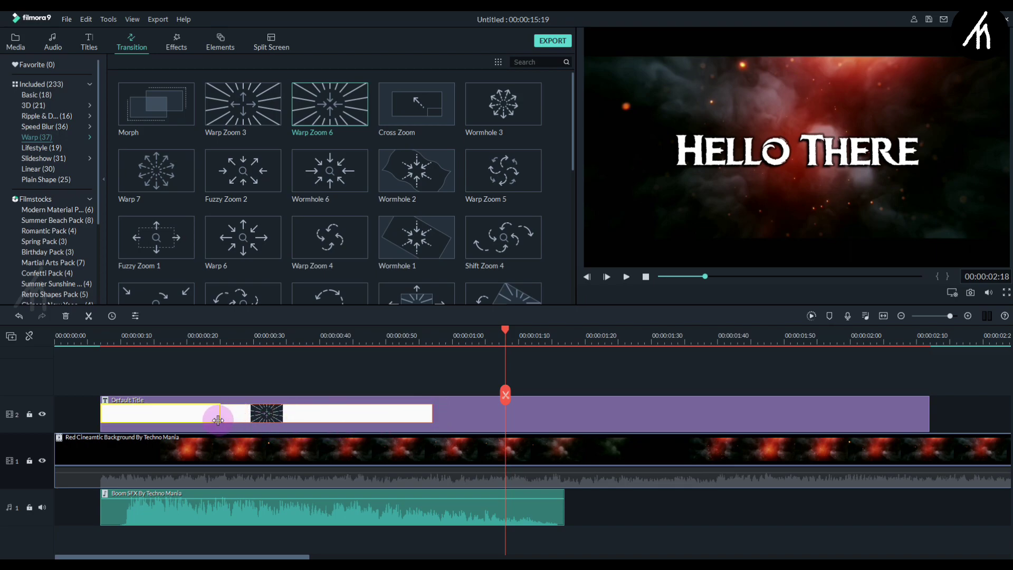
pyautogui.moveTo(218, 420); pyautogui.dragTo(210, 419)
# Step frame by frame through the warp transition from near the intro's start
pyautogui.click(108, 332)
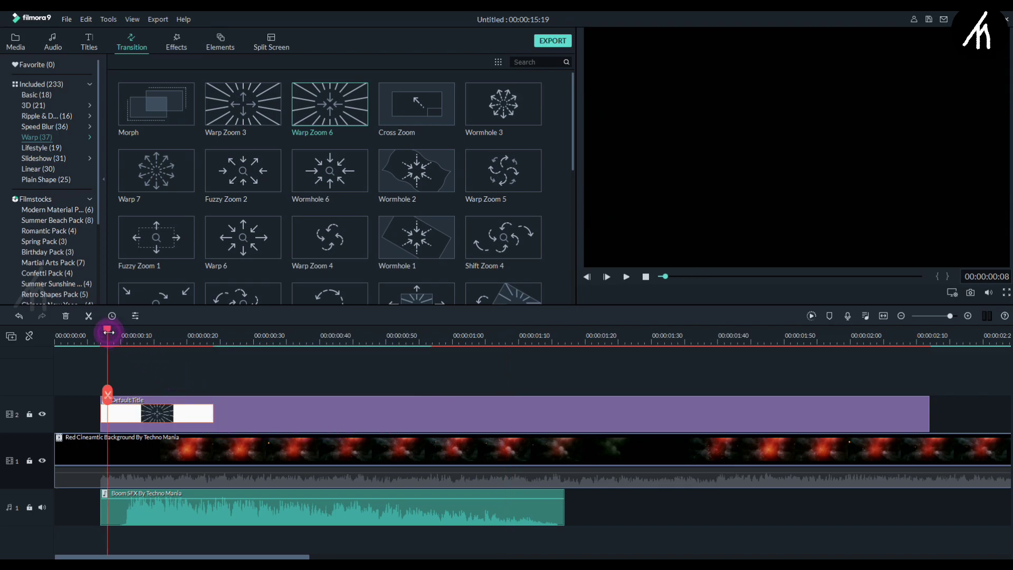
pyautogui.press('Right')
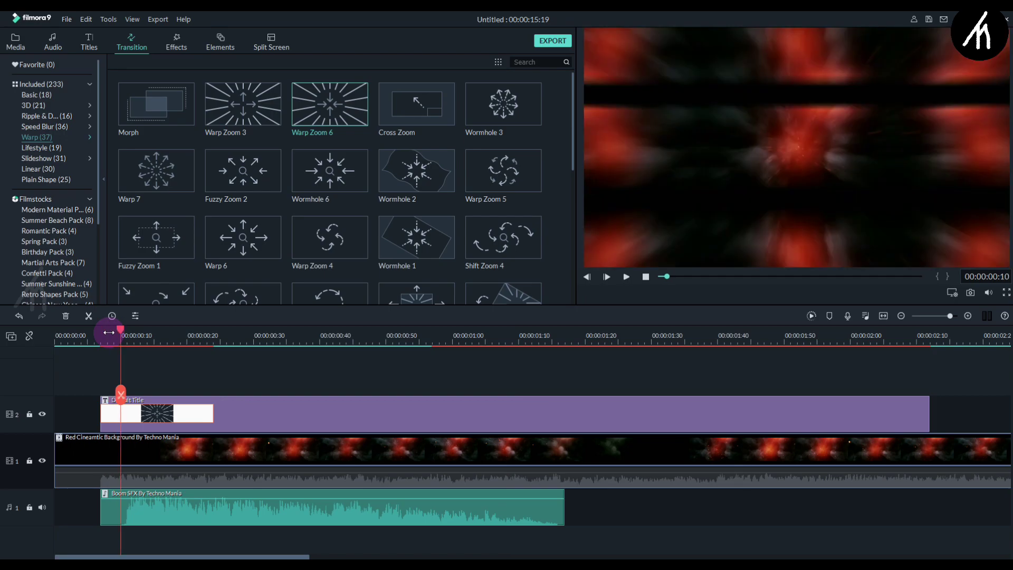
pyautogui.press('Right')
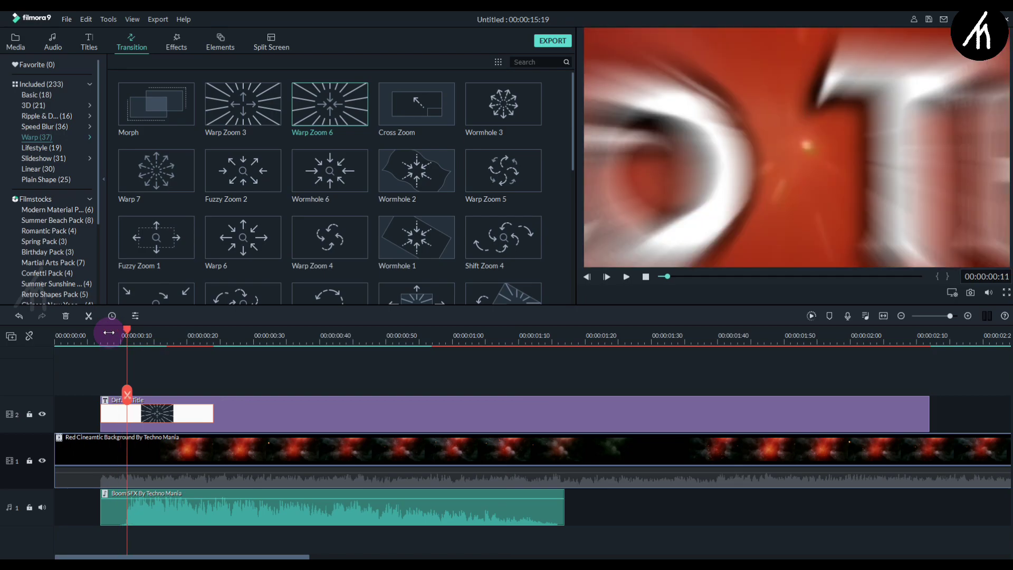
pyautogui.press('Right')
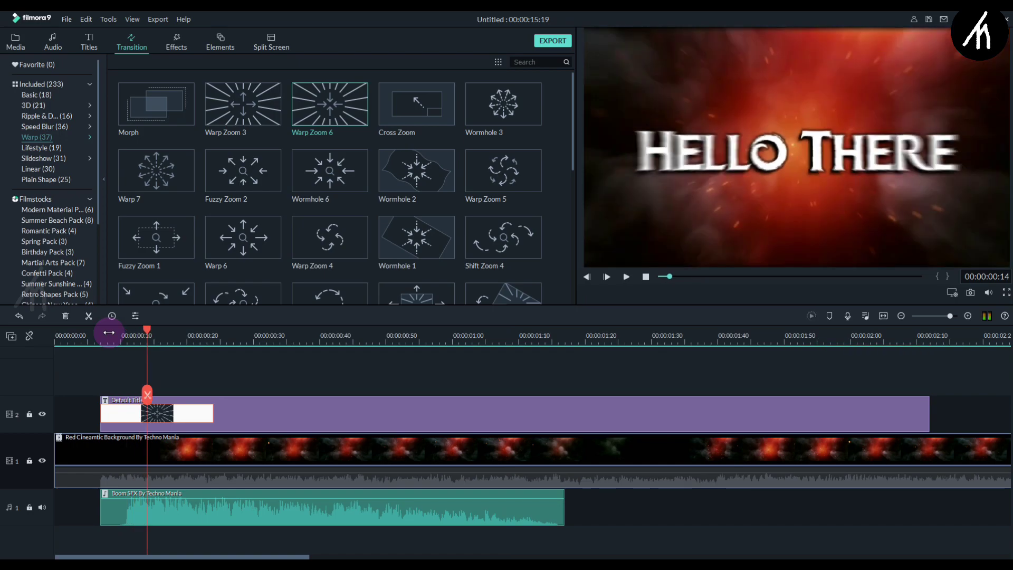
pyautogui.press('Right')
pyautogui.press('Right')
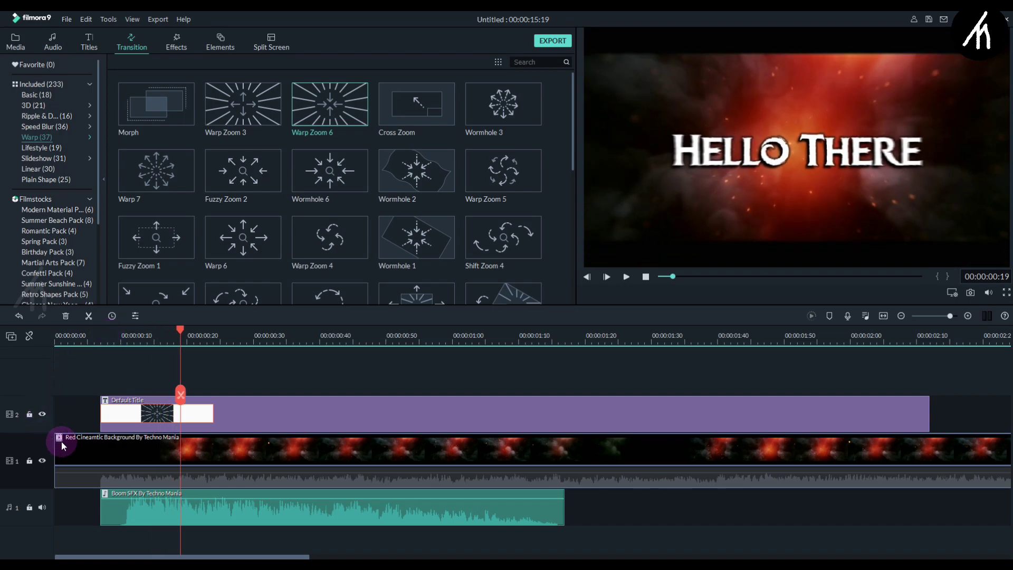
# Move the red background above the title and set its blending mode to Lighten
pyautogui.moveTo(243, 451); pyautogui.dragTo(244, 378)
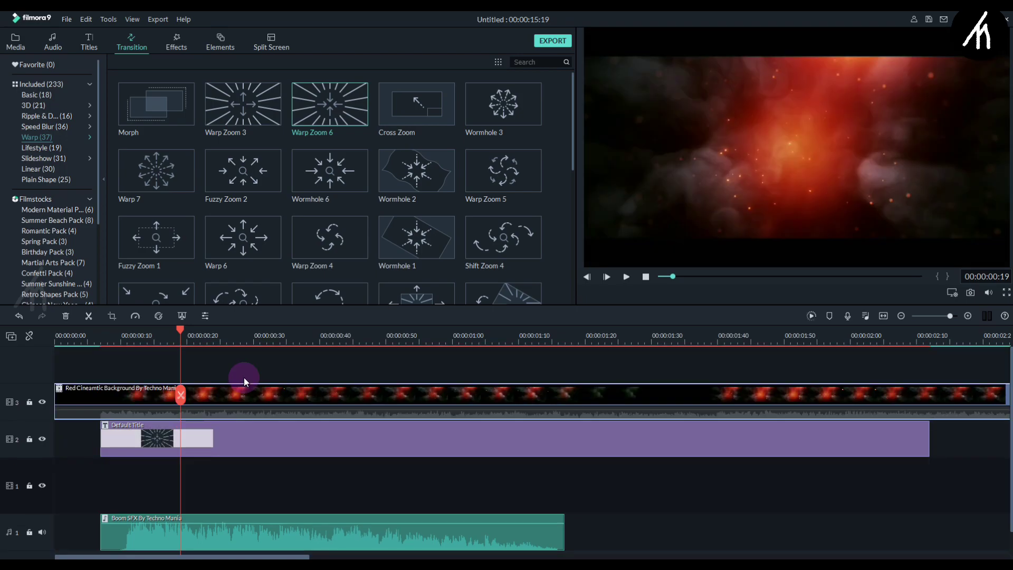
pyautogui.doubleClick(230, 389)
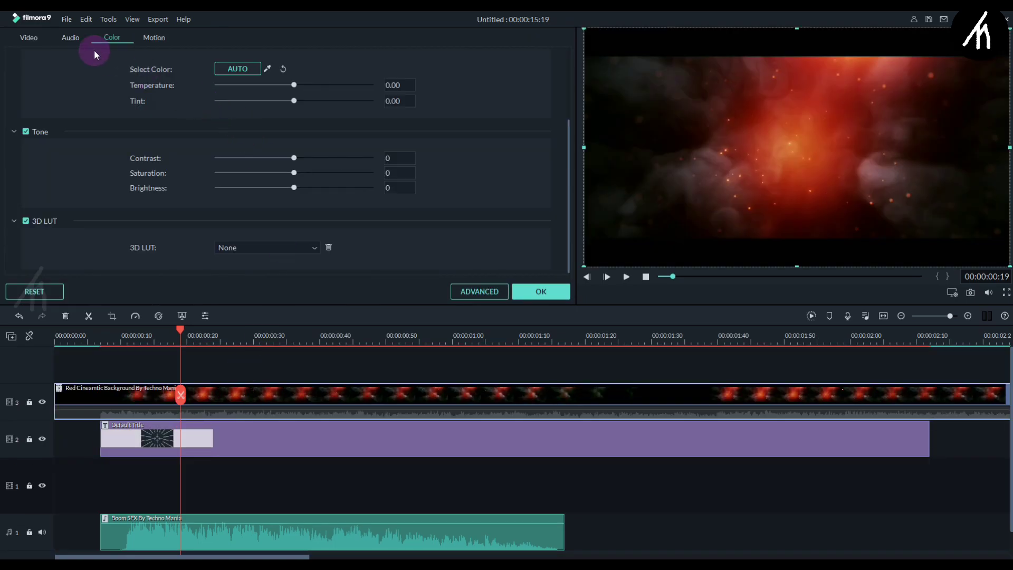
pyautogui.click(30, 37)
pyautogui.click(14, 73)
pyautogui.click(266, 100)
pyautogui.click(232, 167)
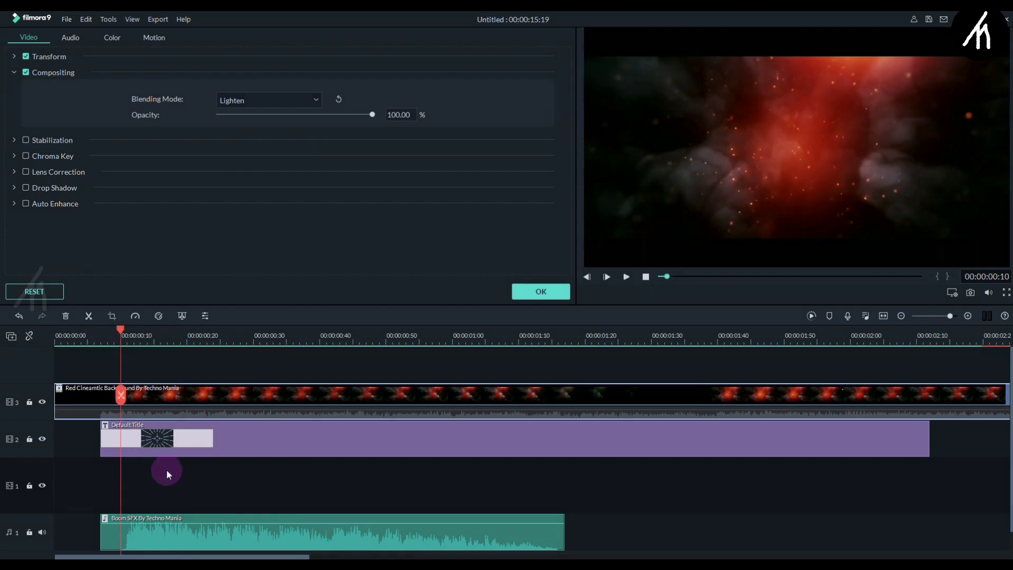
# Shorten the warp transition to nine frames and slide the title clip toward 00:00:00:00
pyautogui.click(209, 437)
pyautogui.moveTo(182, 438); pyautogui.dragTo(156, 440)
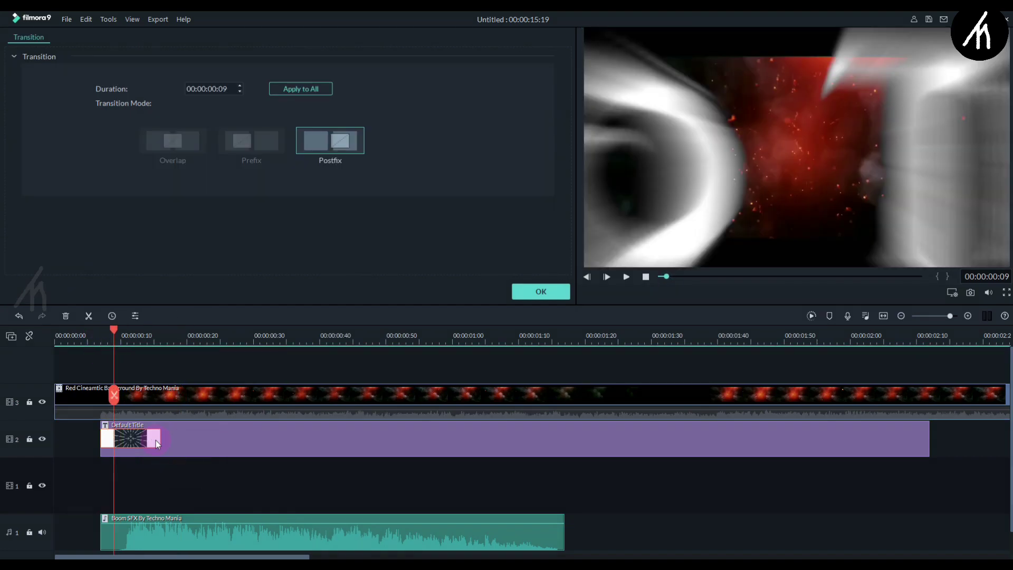
pyautogui.click(85, 337)
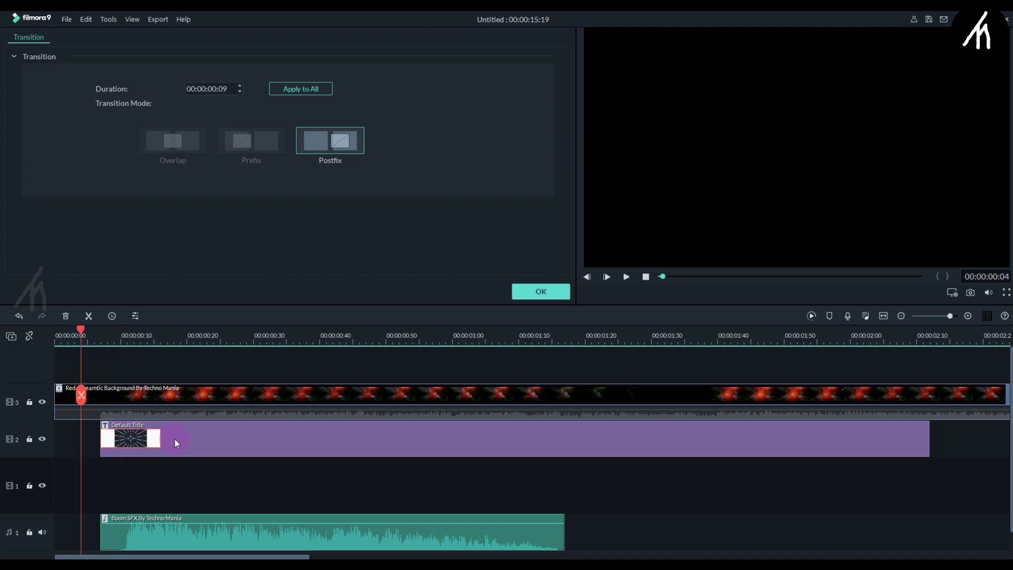
pyautogui.doubleClick(207, 439)
pyautogui.moveTo(208, 439); pyautogui.dragTo(191, 439)
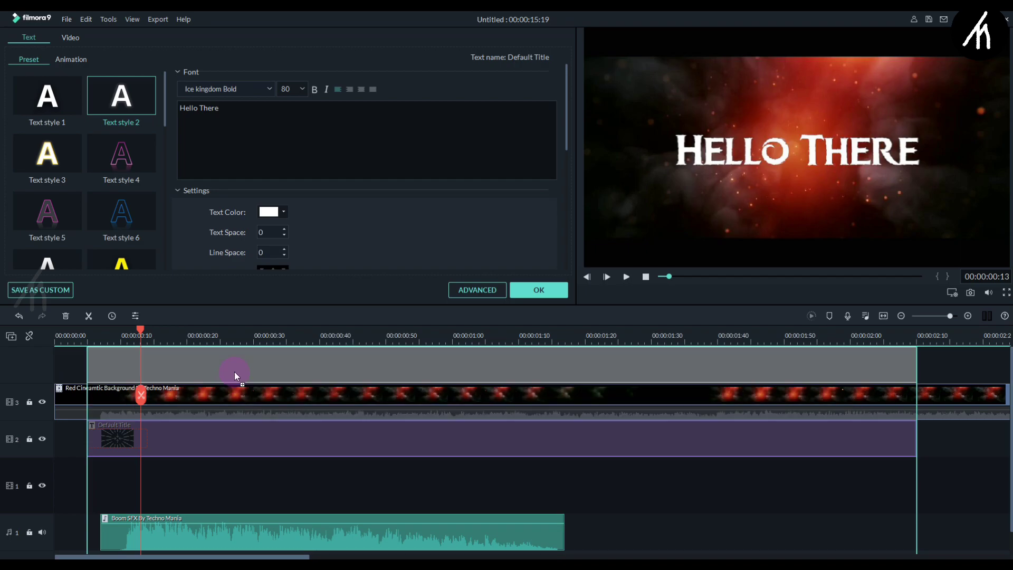
# Move the title back above the red background and view the clip's compositing settings
pyautogui.moveTo(235, 416); pyautogui.dragTo(234, 372)
pyautogui.click(201, 514)
pyautogui.doubleClick(257, 416)
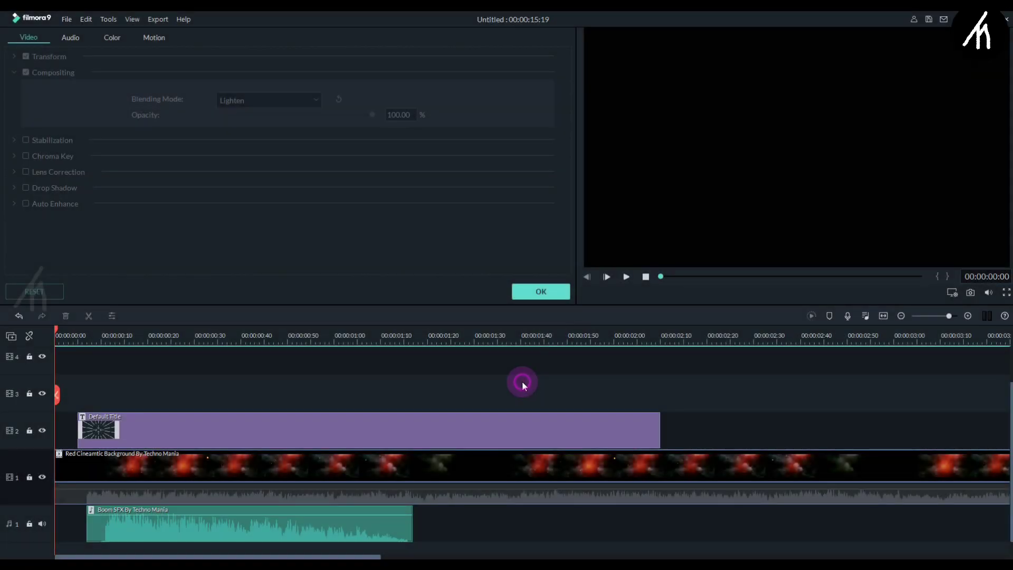
# Play the HELLO THERE intro through twice, the second time from the start
pyautogui.press('space')
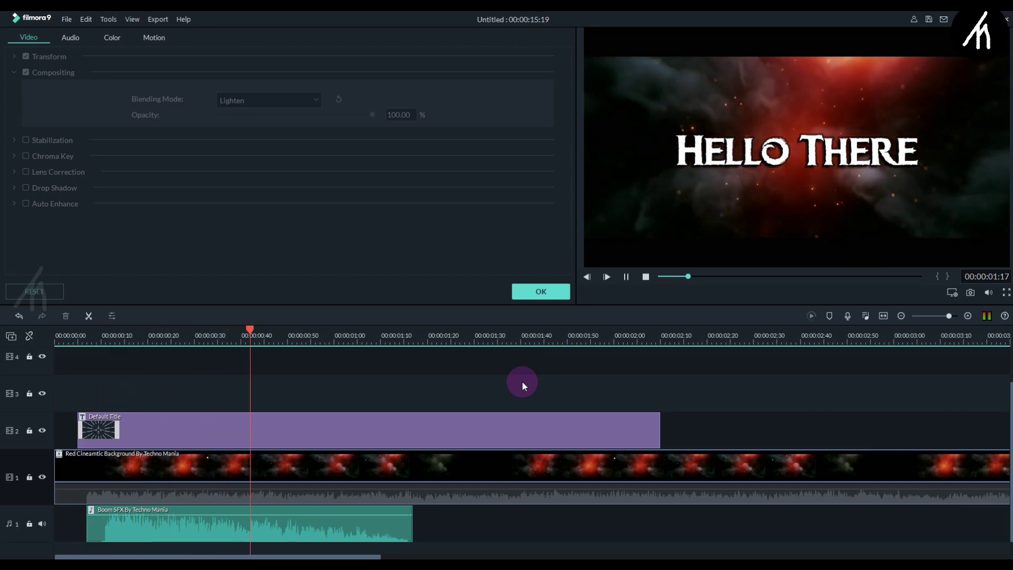
pyautogui.press('space')
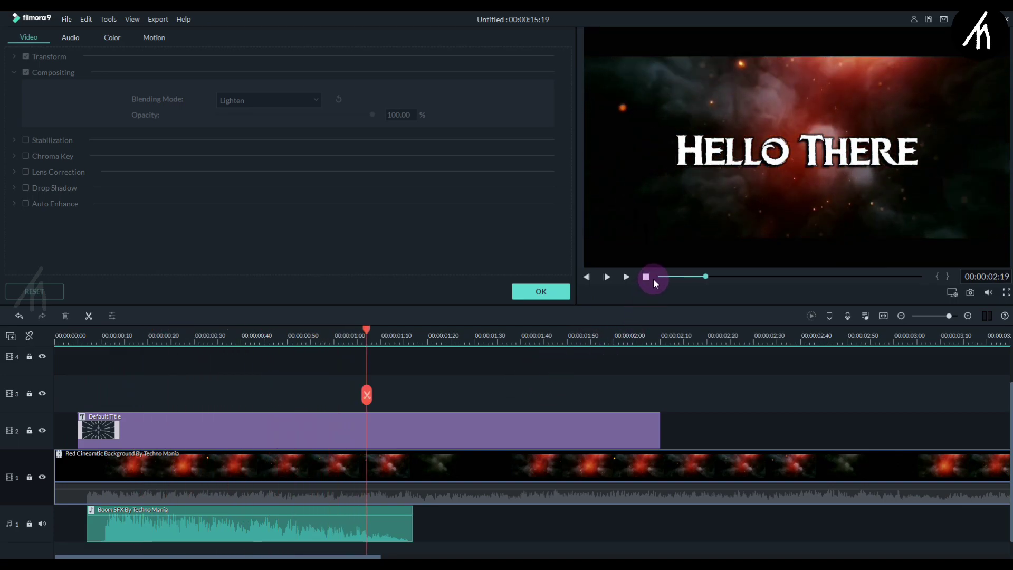
pyautogui.click(663, 277)
pyautogui.press('space')
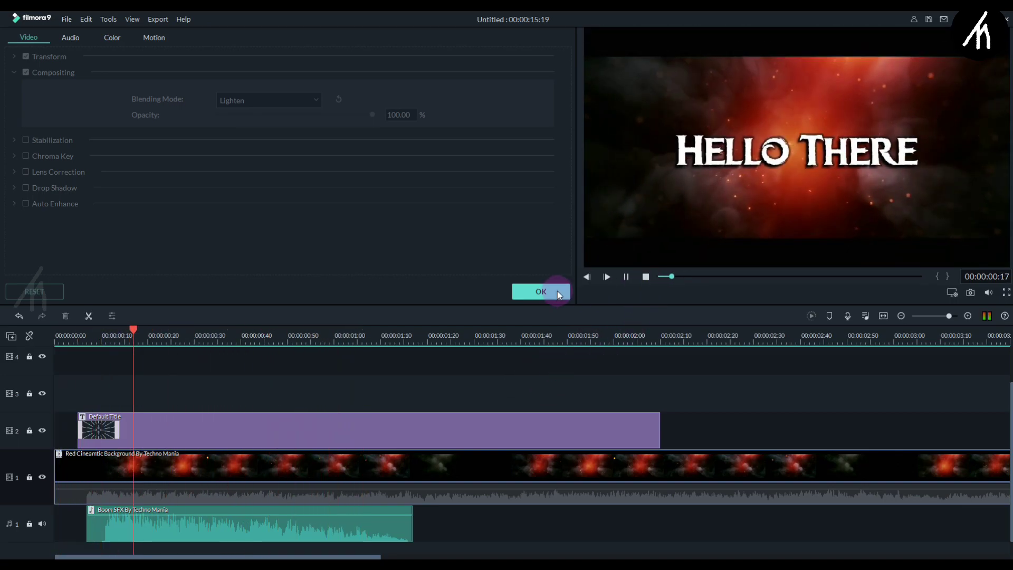
pyautogui.press('space')
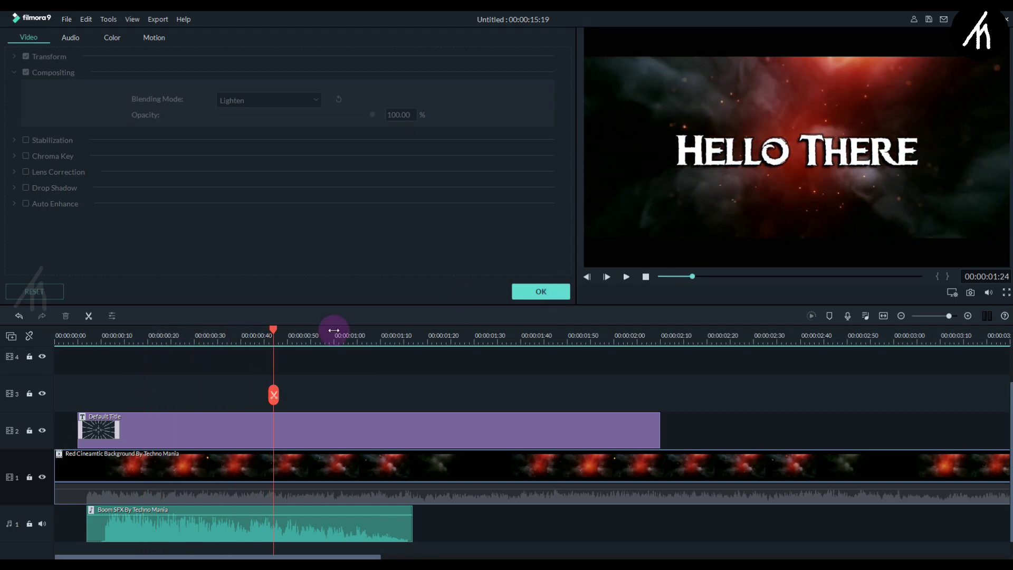
# Trim the HELLO THERE title clip's end back to about three seconds
pyautogui.click(538, 290)
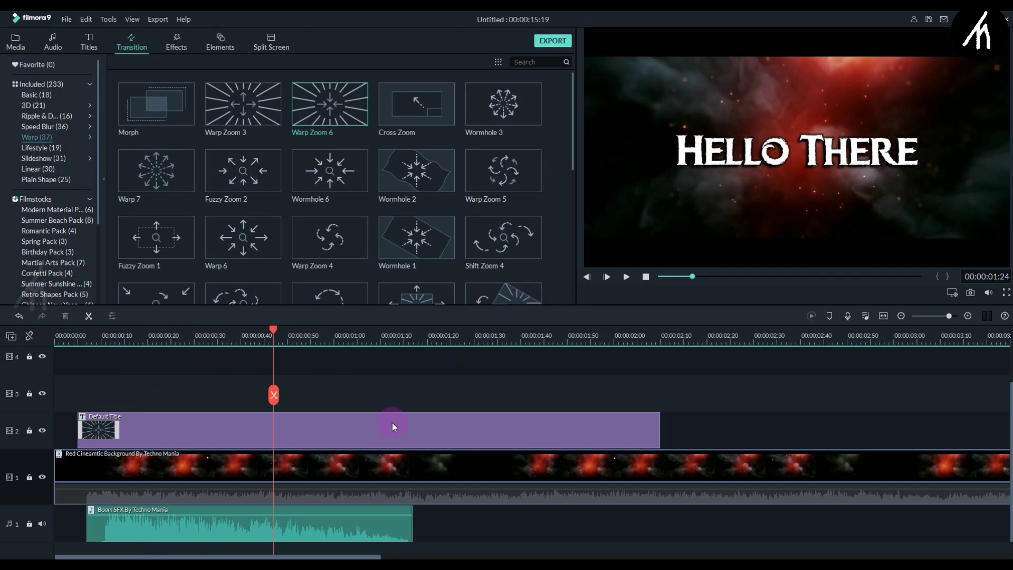
pyautogui.click(461, 342)
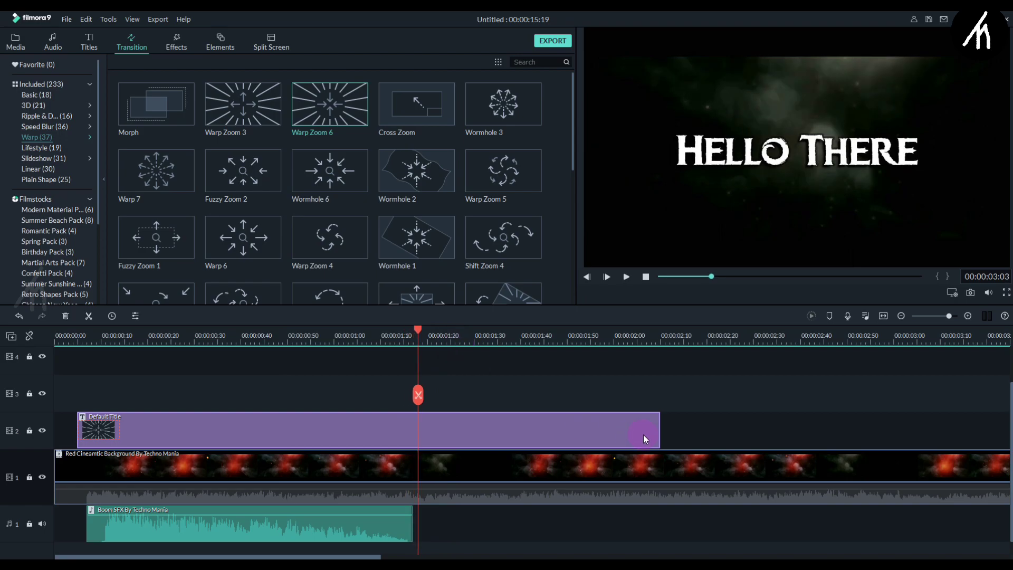
pyautogui.moveTo(657, 440); pyautogui.dragTo(422, 440)
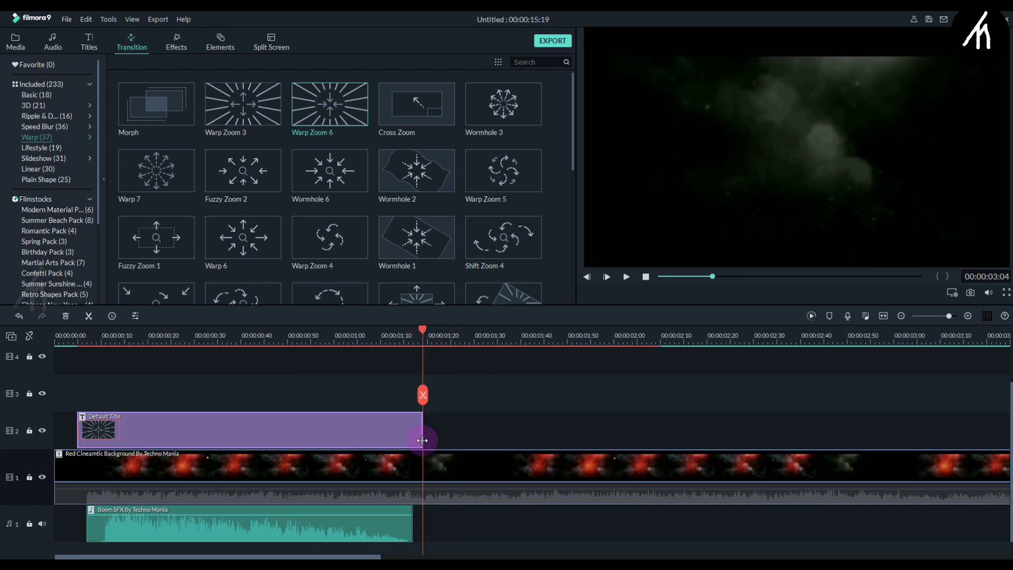
# Add a Dissolve at the title clip's end, extend it slightly, and replay the intro to check
pyautogui.click(29, 94)
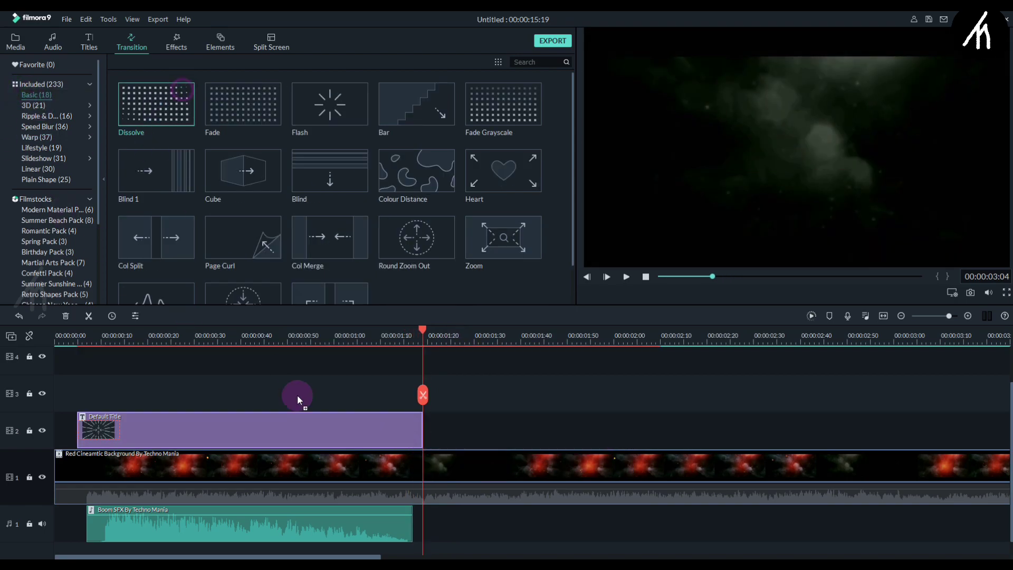
pyautogui.moveTo(157, 104)
pyautogui.mouseDown()
pyautogui.moveTo(398, 430)
pyautogui.moveTo(436, 414)
pyautogui.moveTo(427, 414)
pyautogui.mouseUp()
pyautogui.click(413, 340)
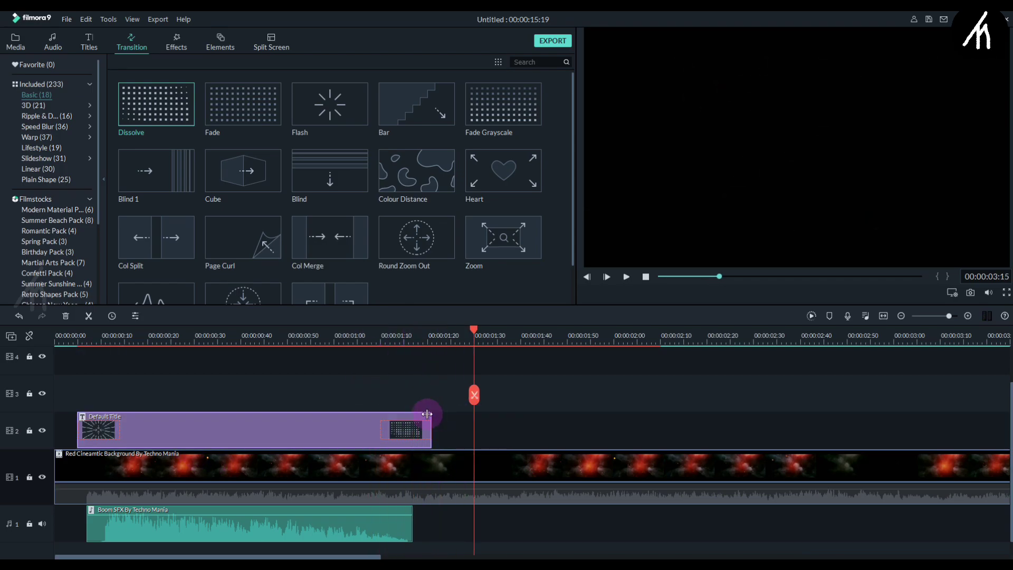
pyautogui.click(657, 276)
pyautogui.press('space')
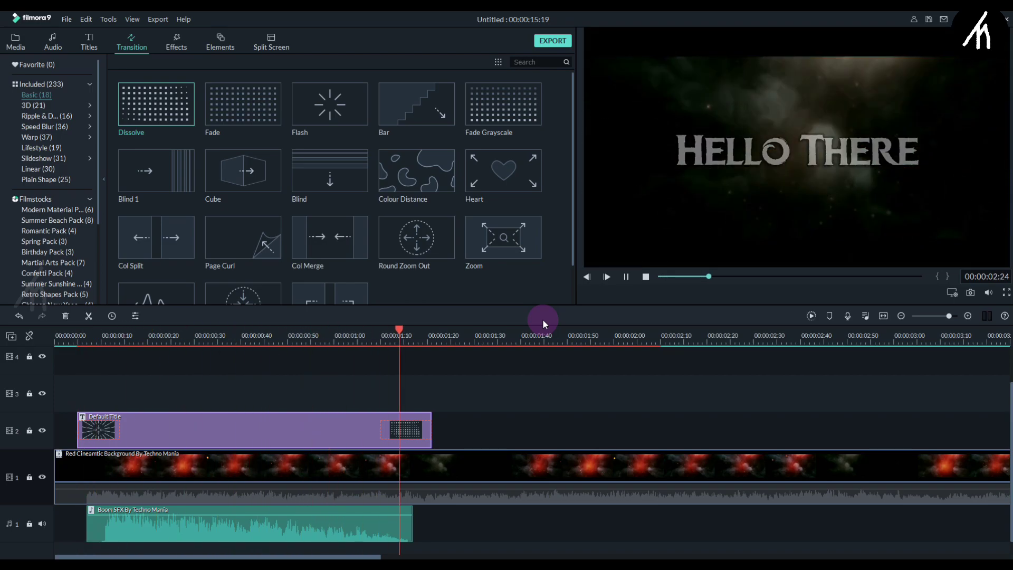
pyautogui.press('space')
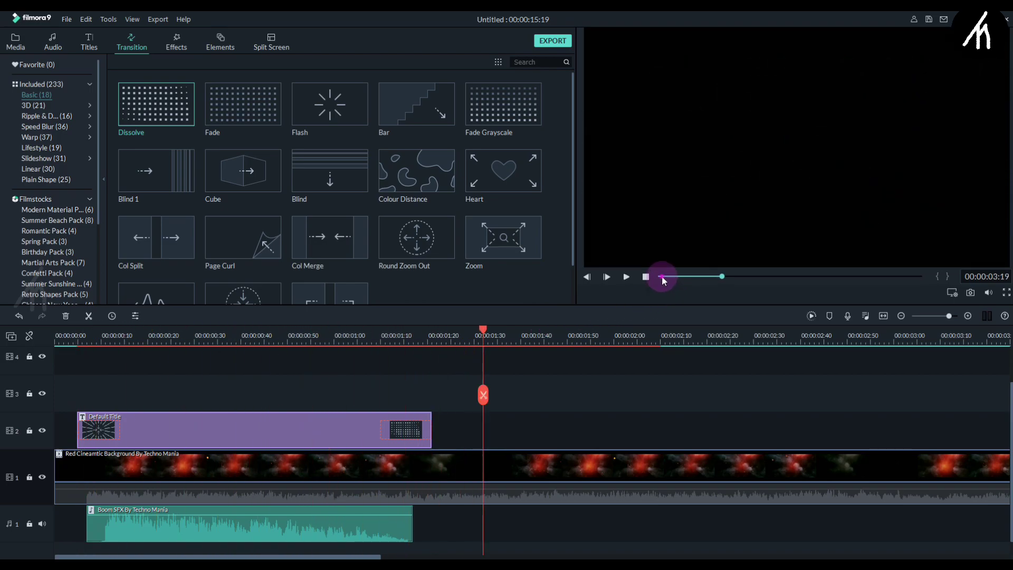
pyautogui.click(662, 277)
# Place the Cinema 21:9 frame overlay on track 3 and lengthen it over the intro's opening
pyautogui.press('space')
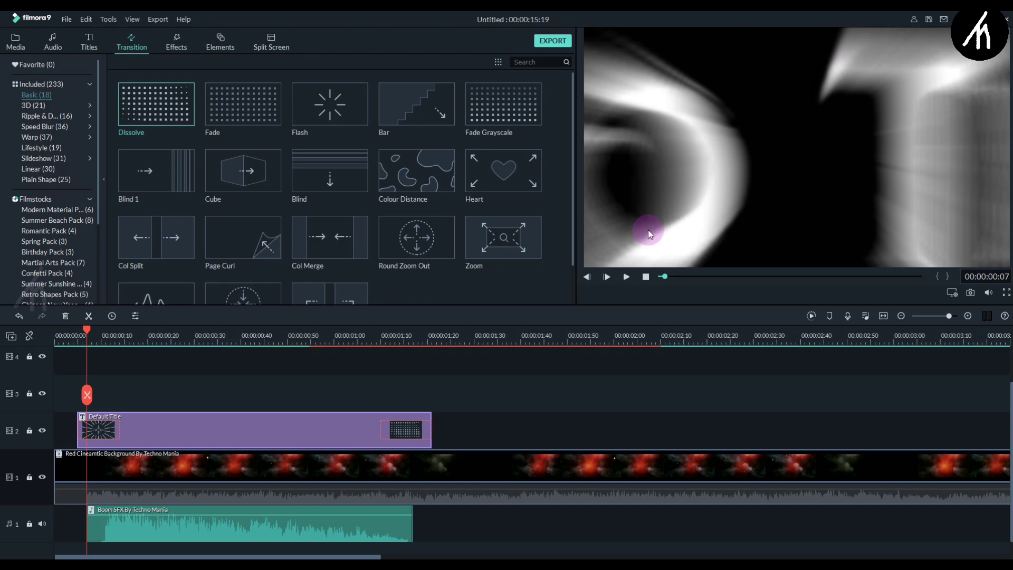
pyautogui.click(187, 47)
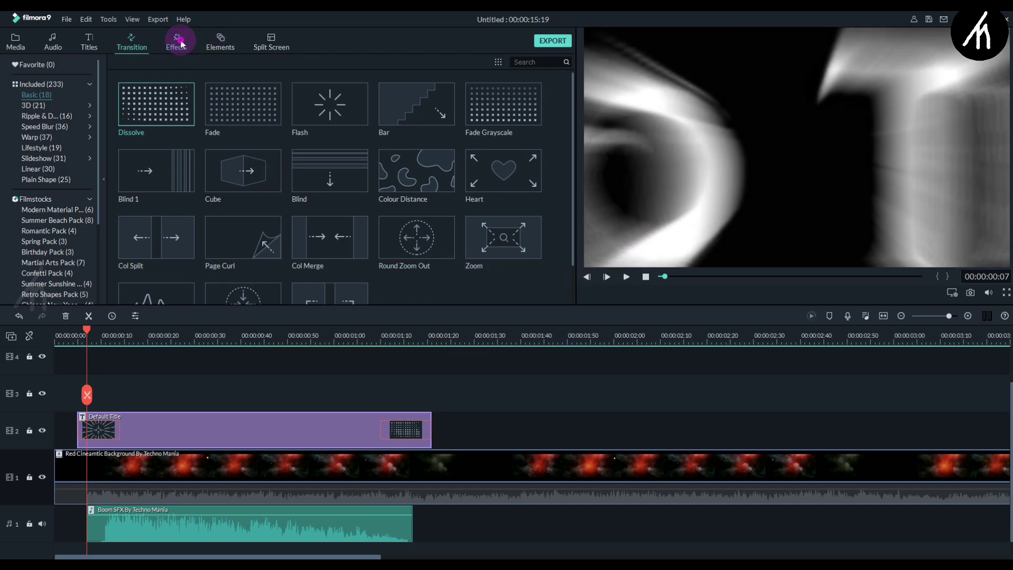
pyautogui.click(92, 109)
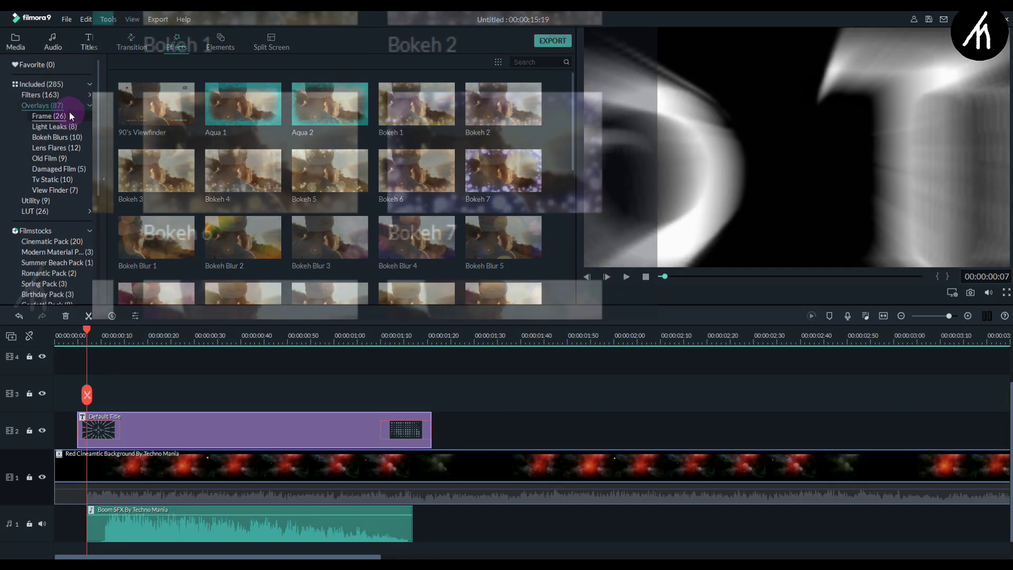
pyautogui.click(495, 197)
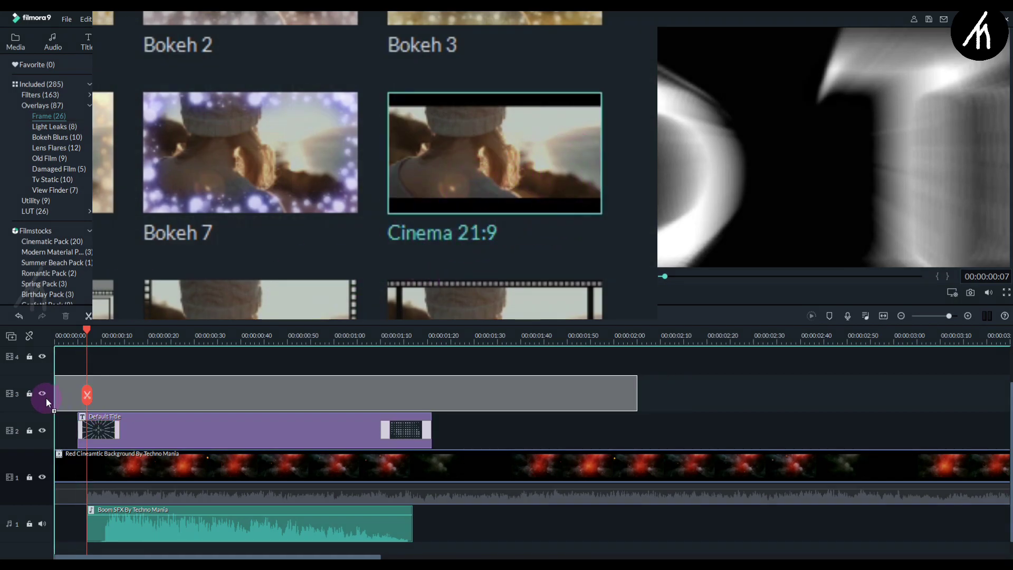
pyautogui.moveTo(561, 172); pyautogui.dragTo(53, 397)
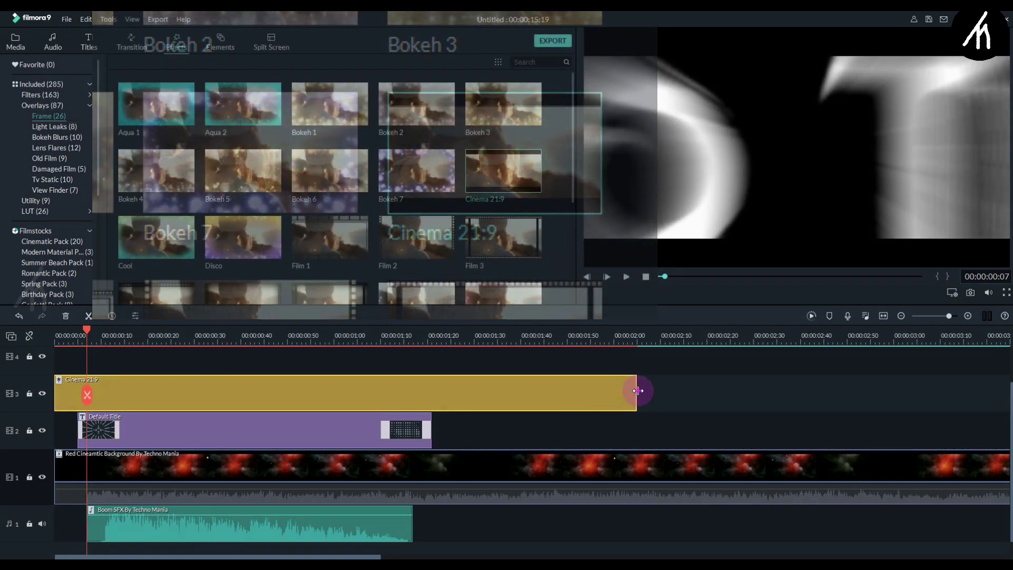
pyautogui.moveTo(638, 390); pyautogui.dragTo(725, 393)
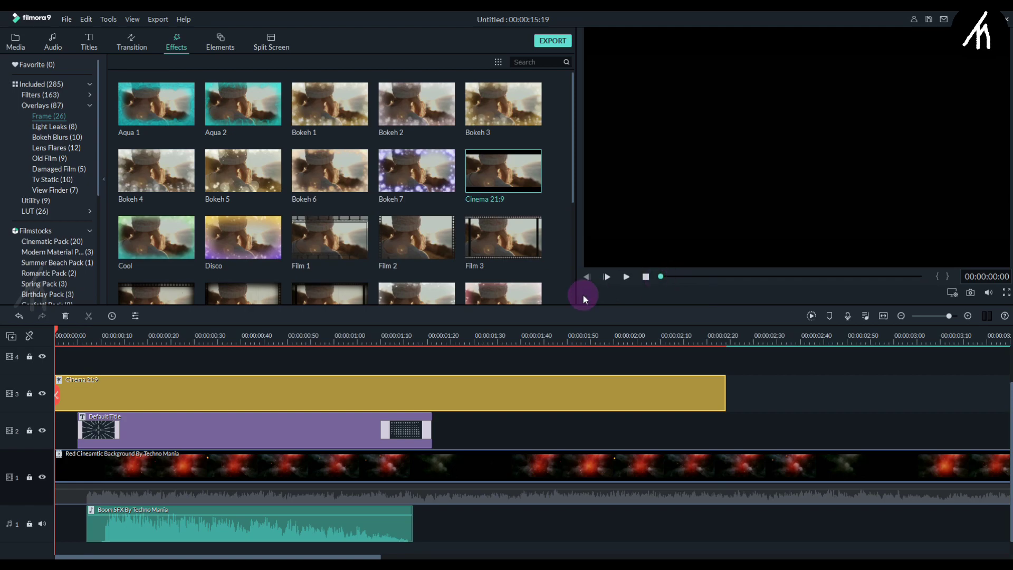
# Preview the intro with the cinema bars
pyautogui.press('space')
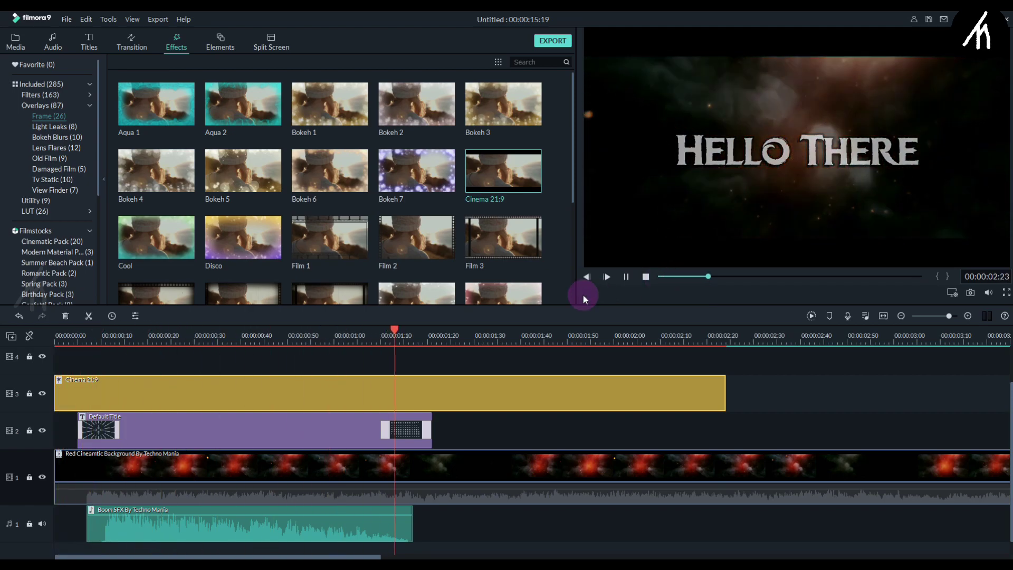
pyautogui.press('space')
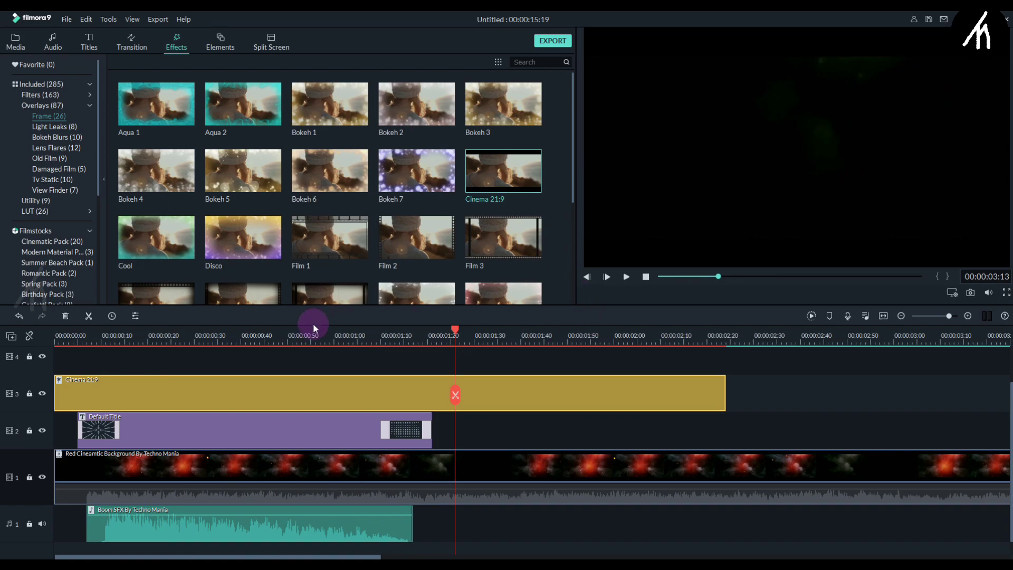
pyautogui.scroll(-1, 69, 345)
pyautogui.scroll(-1, 333, 420)
# Copy the HELLO THERE title clip, undoing a stray paste onto the background track
pyautogui.press('space')
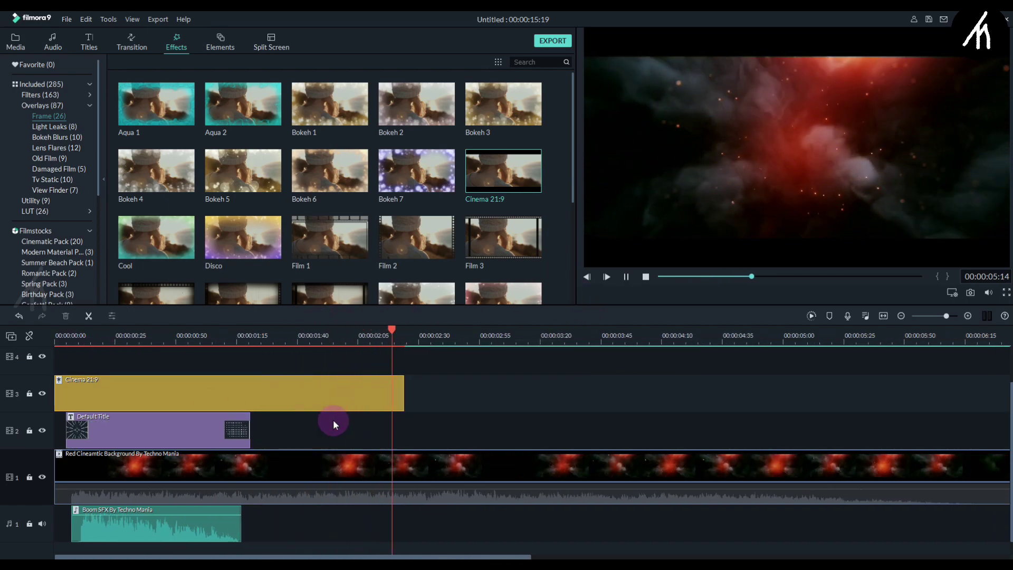
pyautogui.press('space')
pyautogui.click(214, 463)
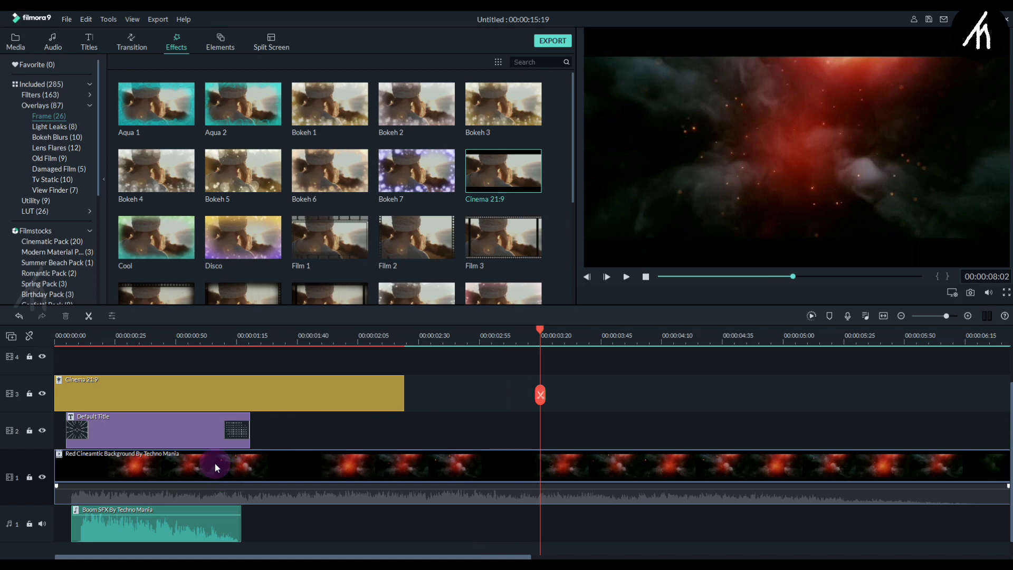
pyautogui.rightClick(193, 433)
pyautogui.click(482, 402)
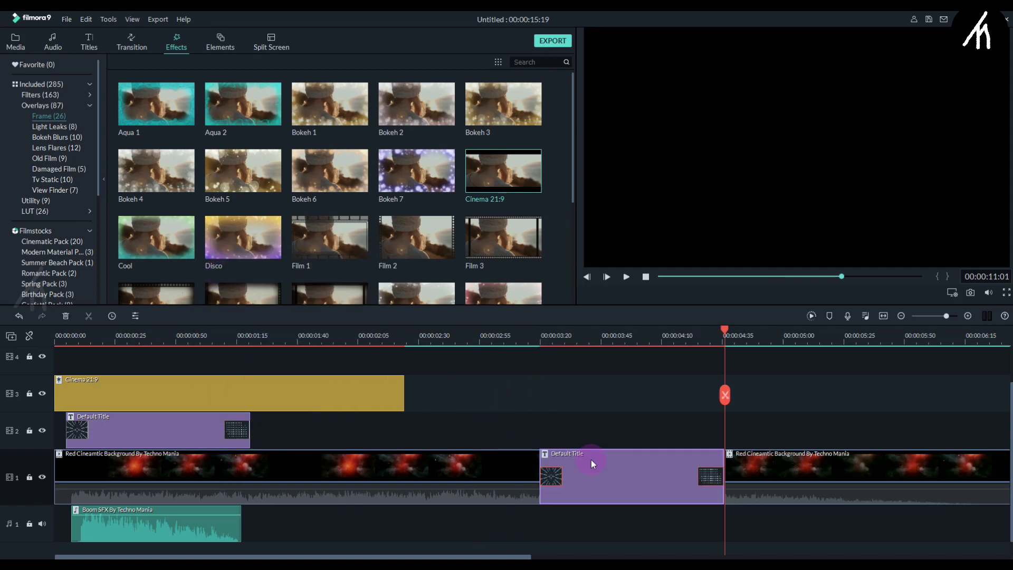
pyautogui.hotkey('ctrl', 'z')
# Lock the background track, paste the title copy and place it right after the first title
pyautogui.click(30, 476)
pyautogui.hotkey('ctrl', 'v')
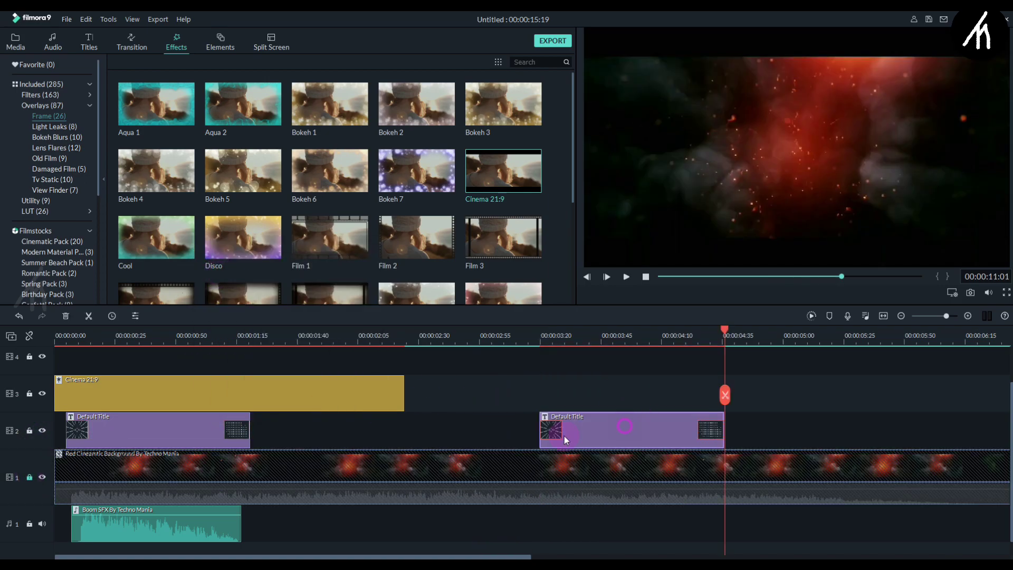
pyautogui.moveTo(565, 435)
pyautogui.mouseDown()
pyautogui.moveTo(369, 430)
pyautogui.moveTo(377, 430)
pyautogui.mouseUp()
pyautogui.moveTo(267, 332); pyautogui.dragTo(287, 337)
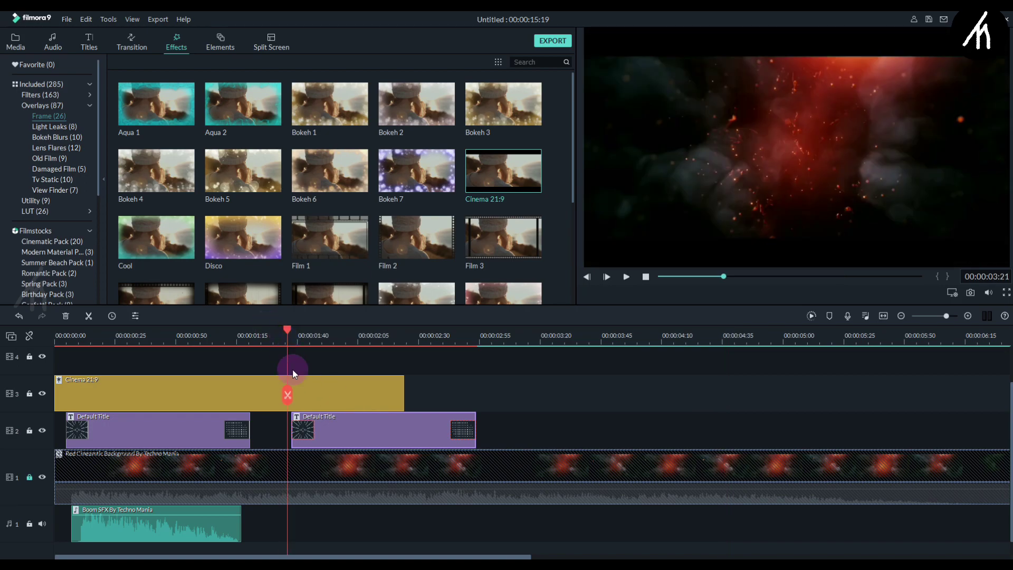
pyautogui.moveTo(348, 432); pyautogui.dragTo(332, 426)
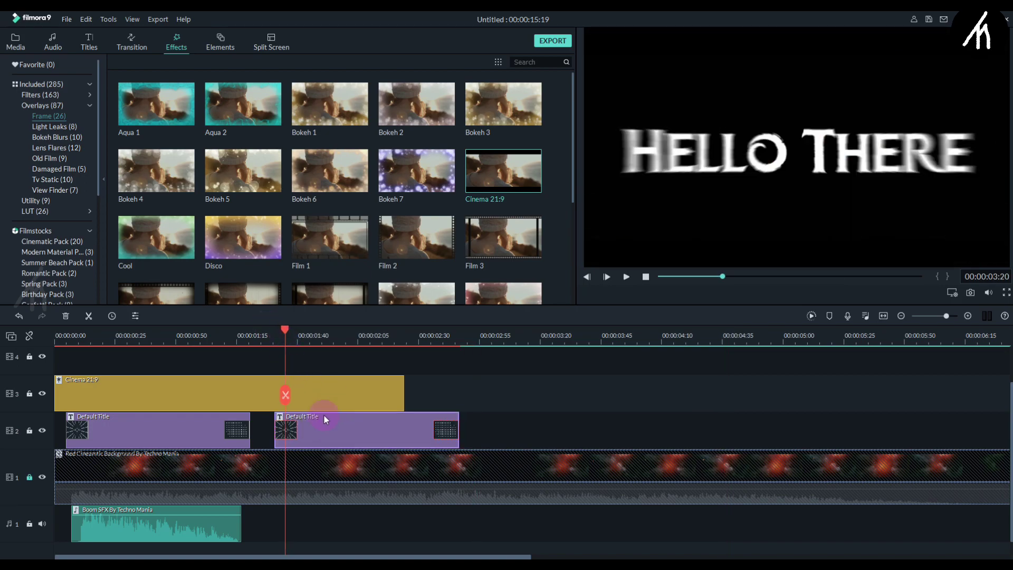